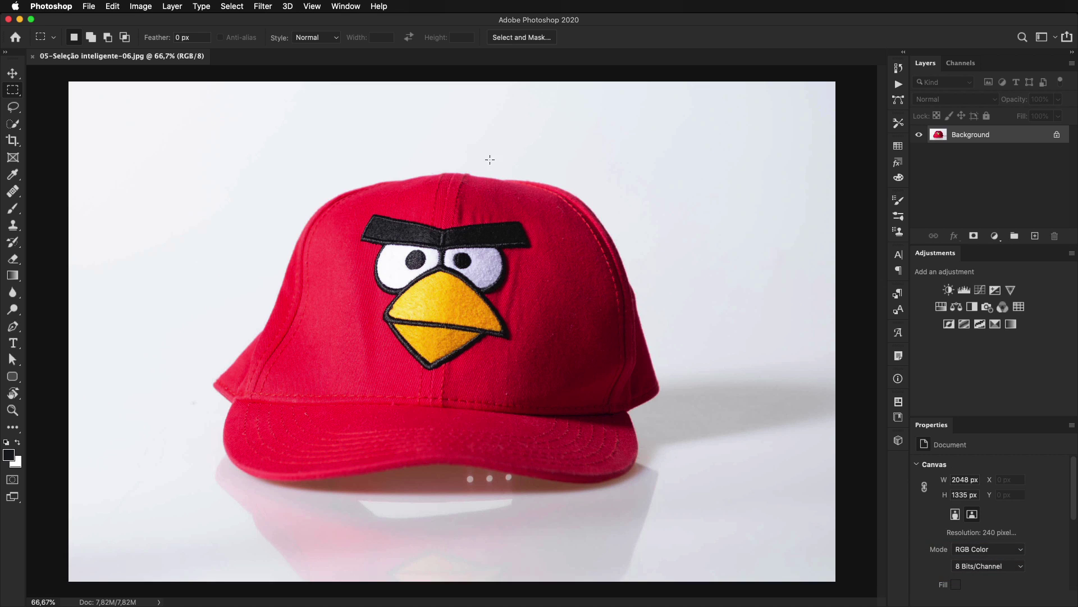
- Switch to the Alekeese-Propriedades workspace
click(347, 7)
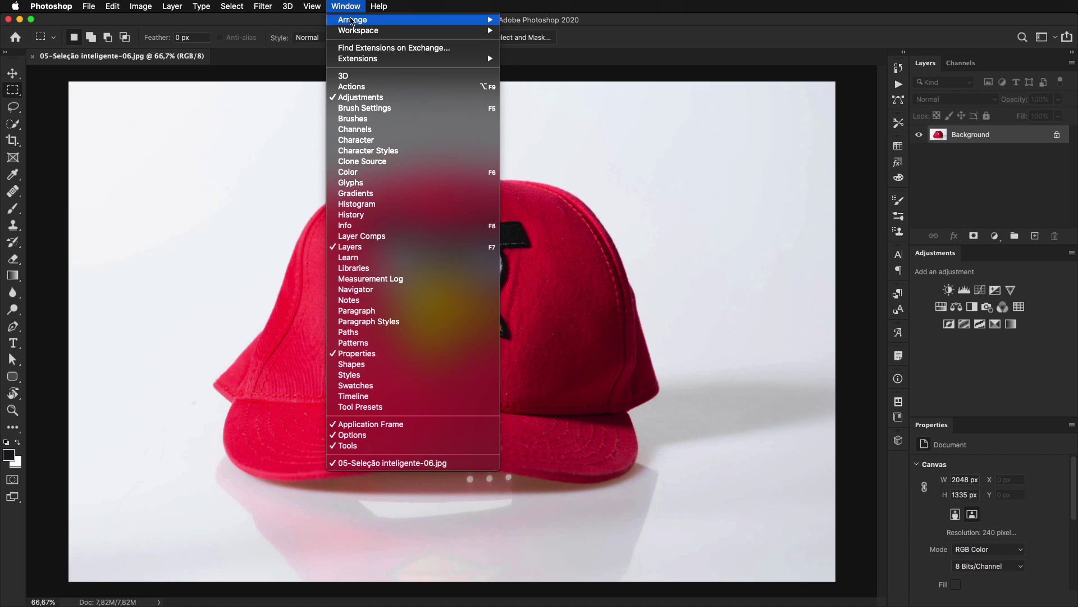
mouse_move(352, 32)
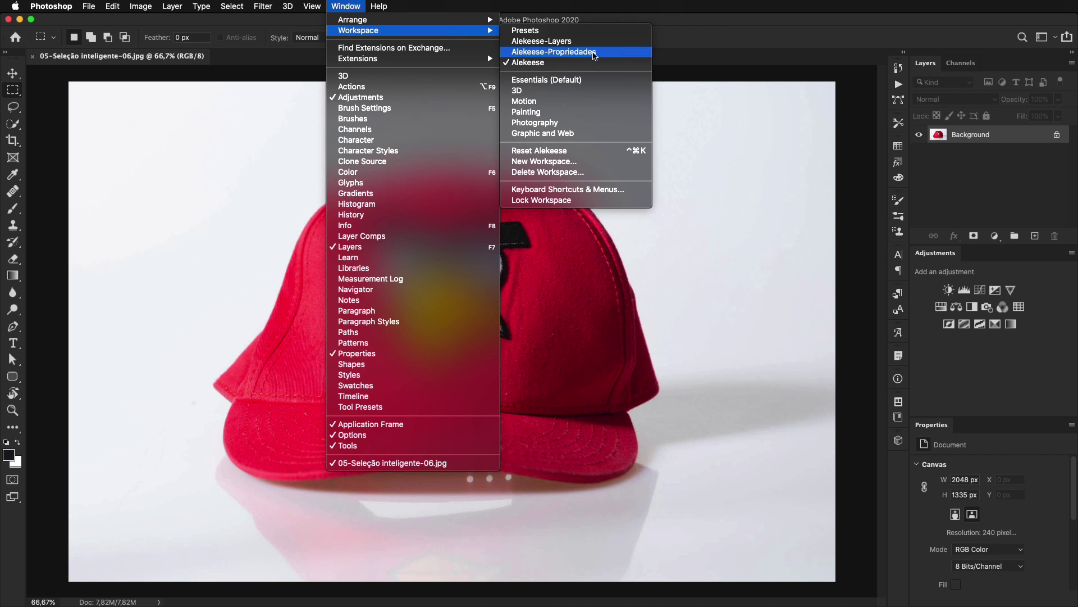
click(595, 53)
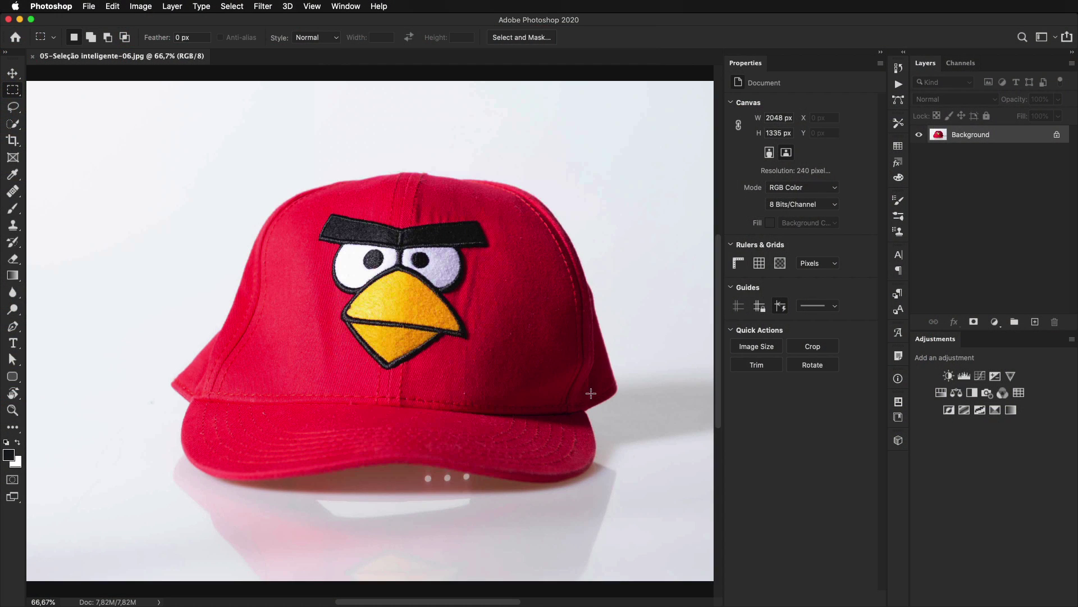
- Unlock the Background layer and cut out the cap with the Remove Background quick action
key(v)
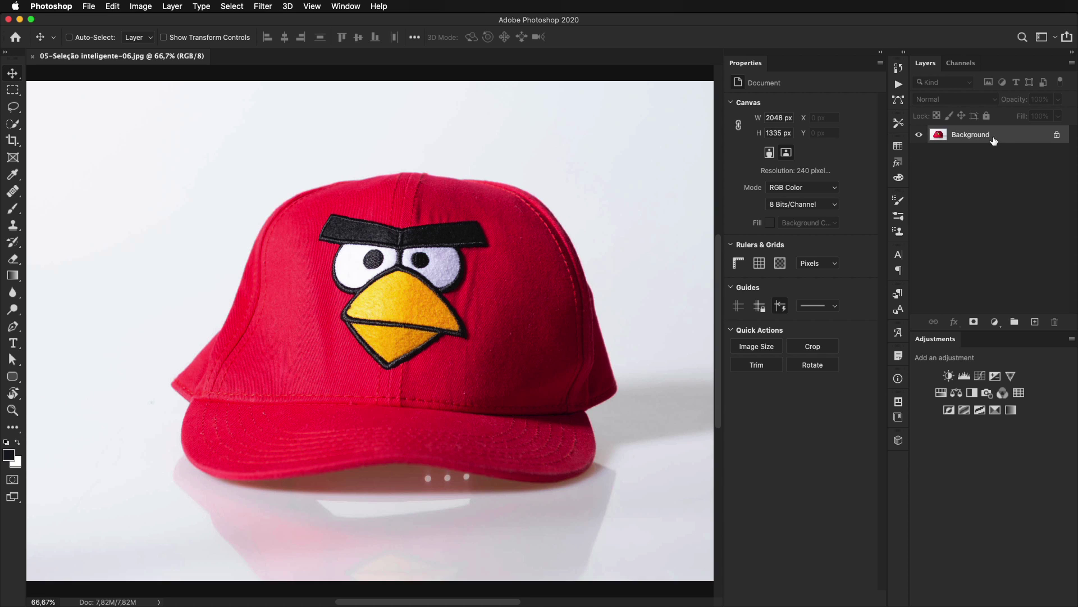
click(1057, 136)
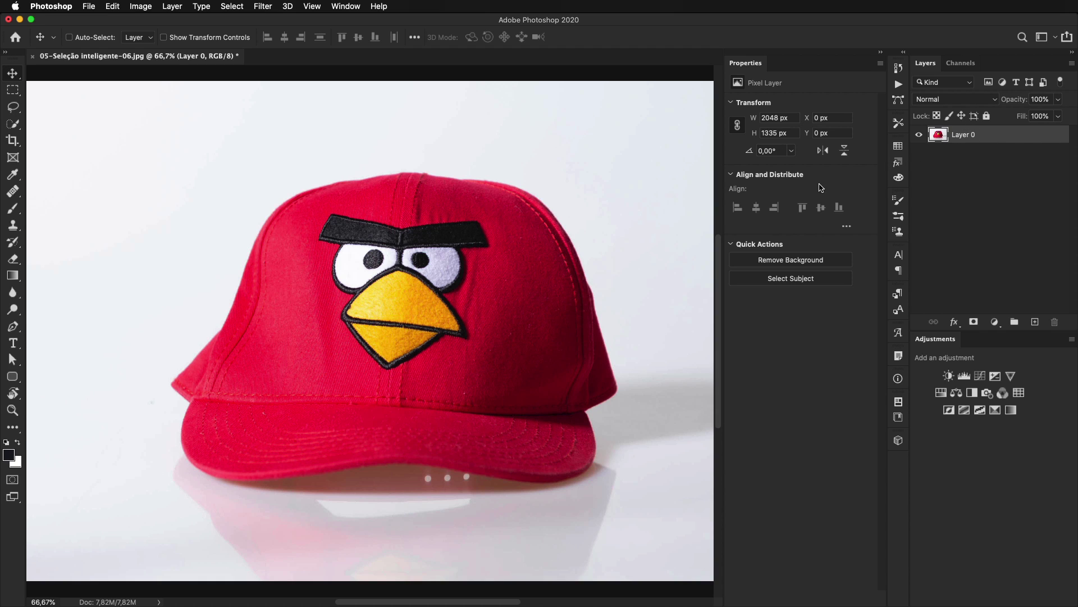
key(super)
key(super+z)
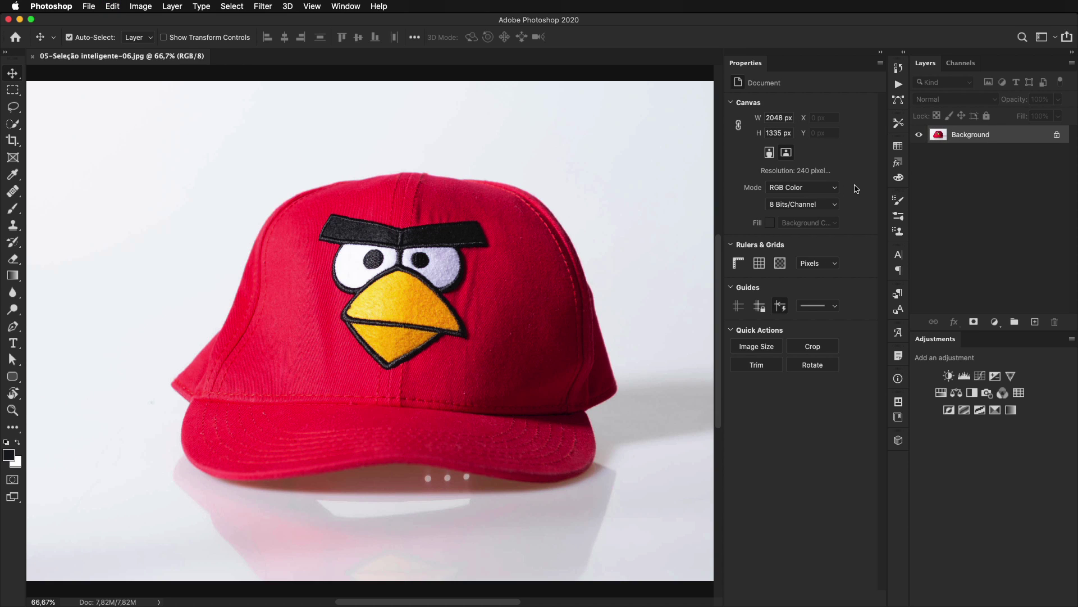
key(super+shift+z)
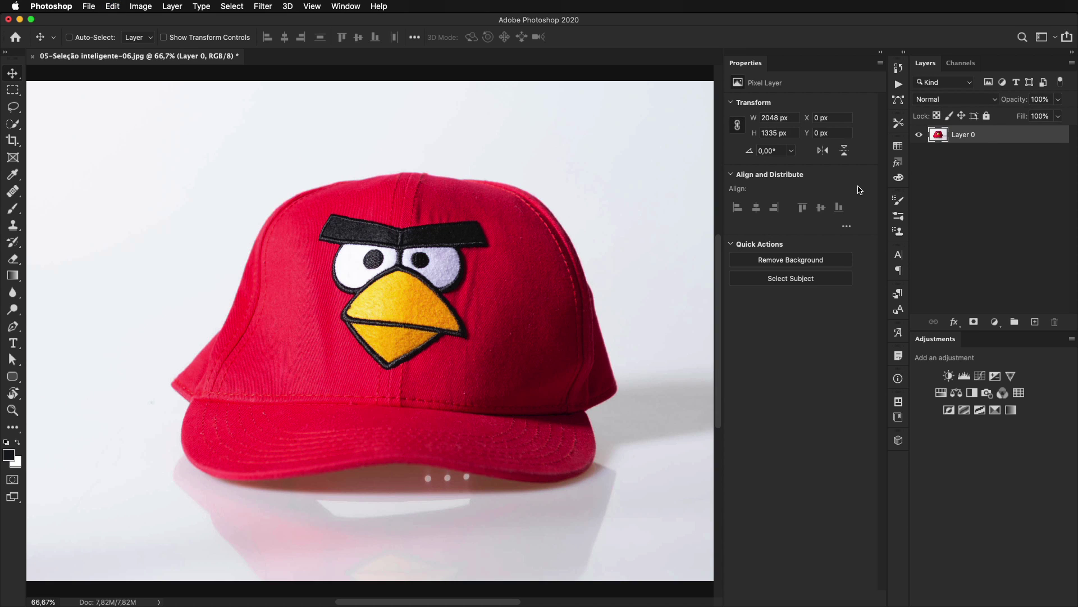
key(super+z)
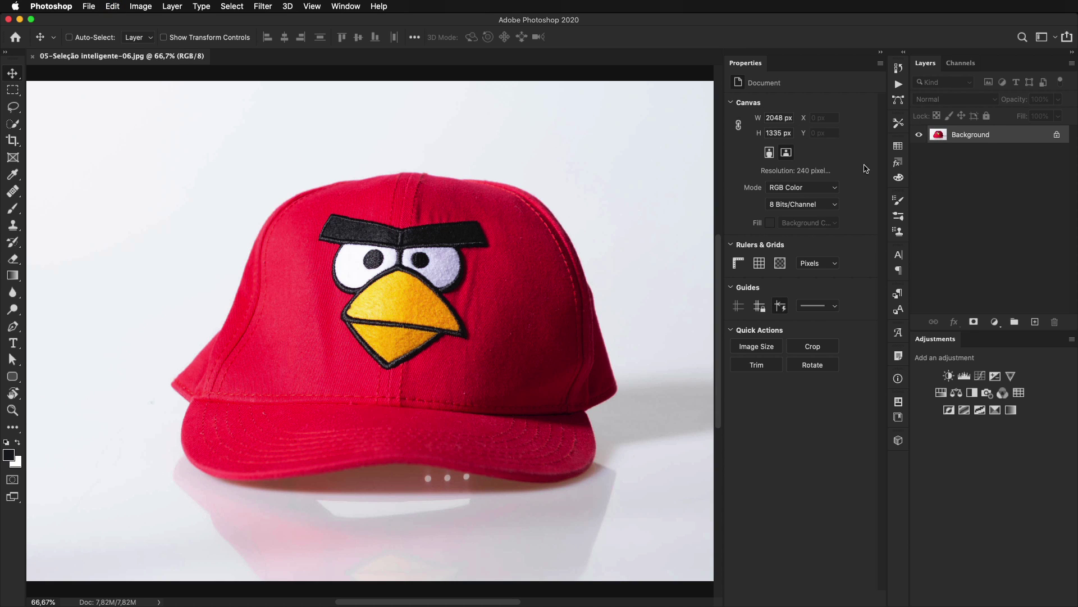
key(super+shift+z)
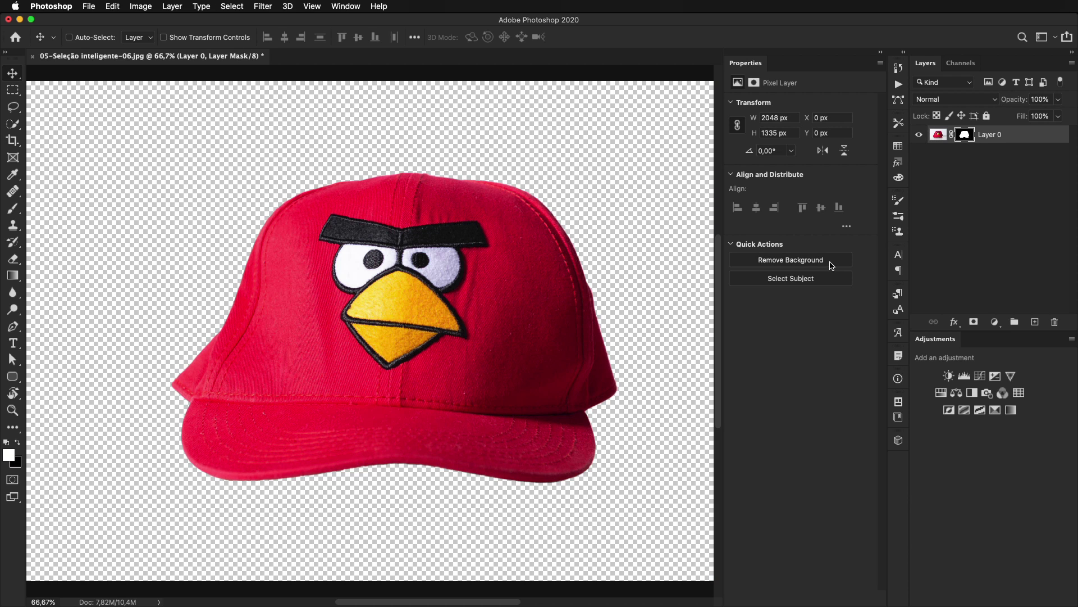
key(super+z)
key(super+shift+z)
- Display the layer mask on its own at 100% and select the area around the cap's brim with the Rectangular Marquee
key(super+minus)
key(super+minus)
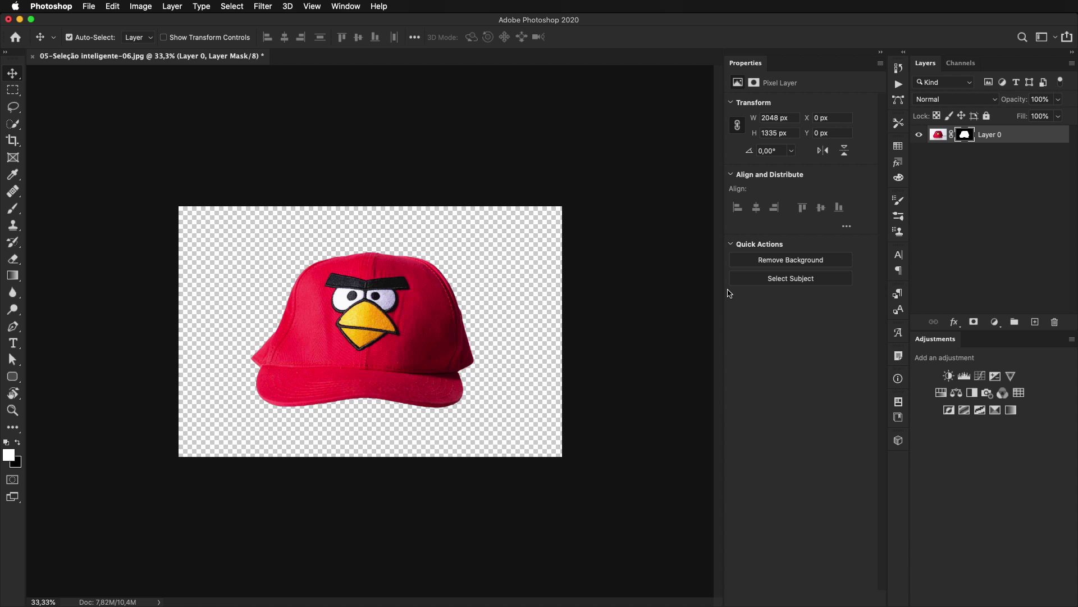
key(super+1)
drag(356, 356, 412, 336)
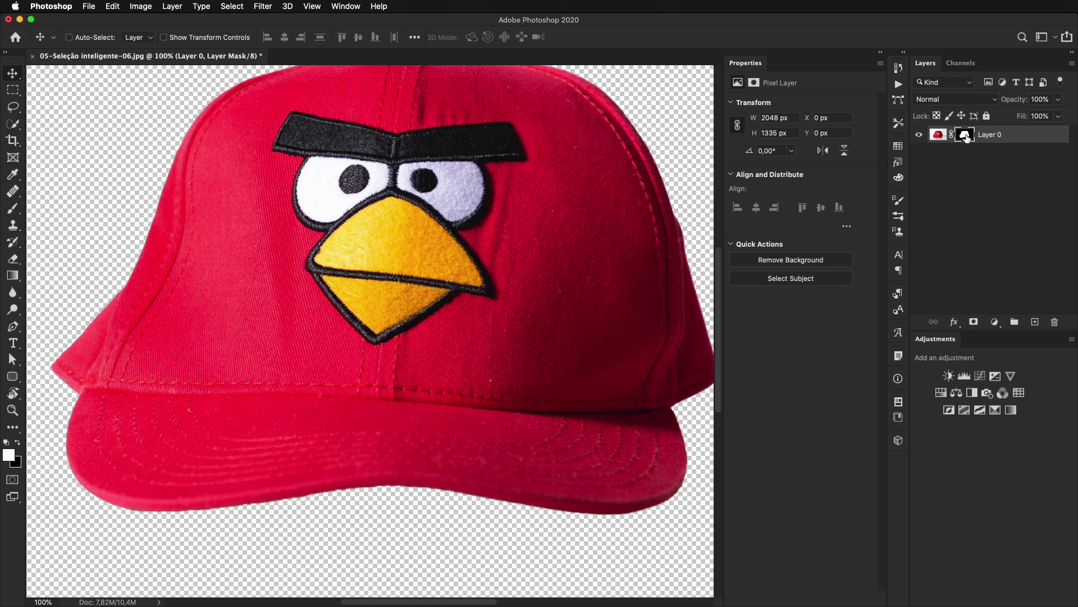
alt+click(966, 137)
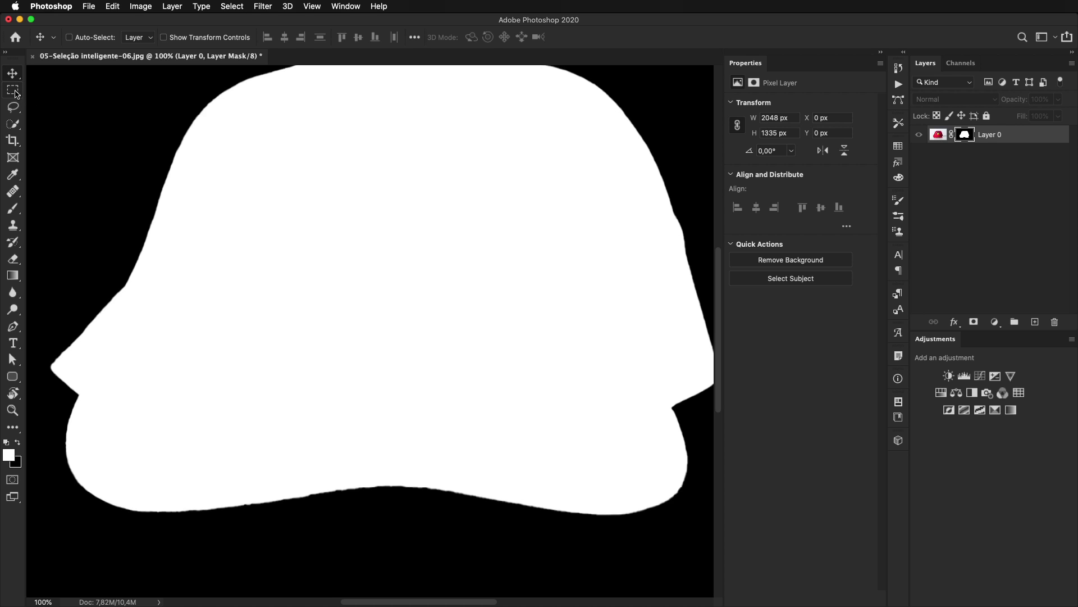
click(13, 91)
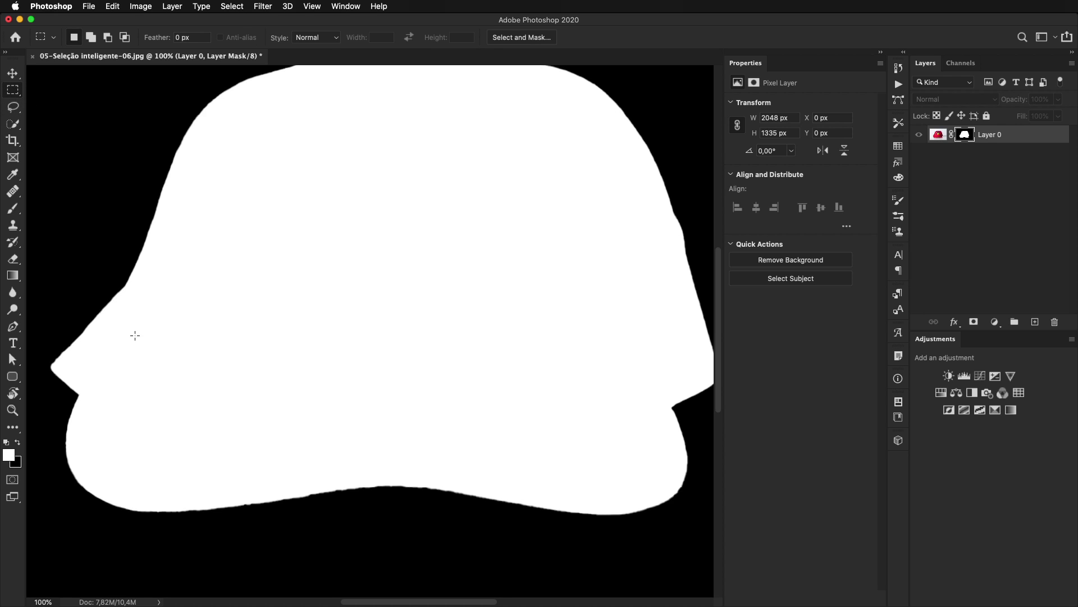
drag(52, 410, 701, 540)
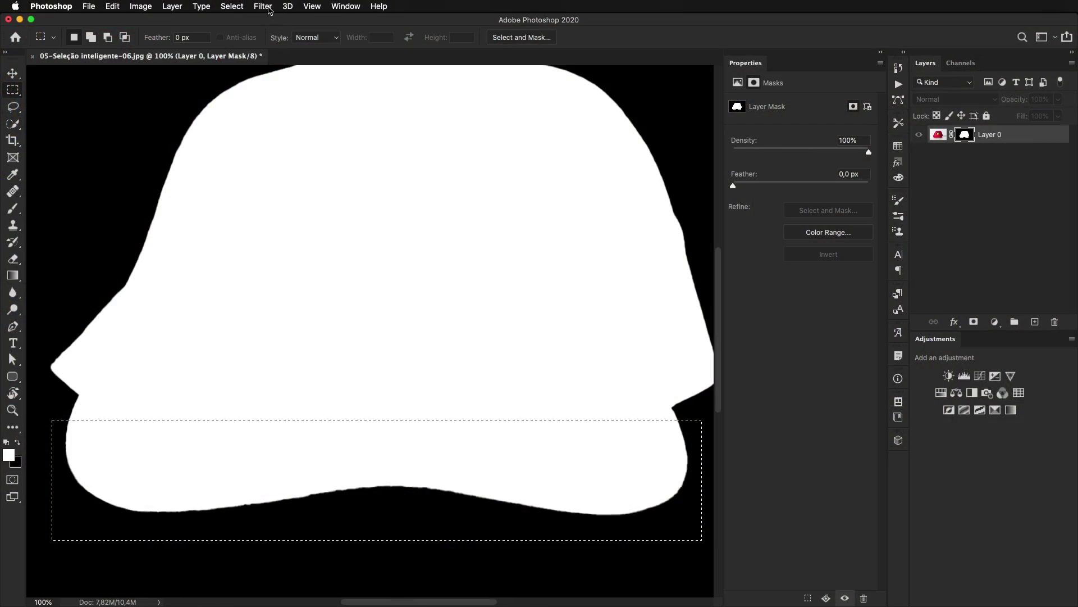
- Apply a Gaussian Blur with a radius of 10 pixels to the selected brim area of the mask
click(270, 9)
mouse_move(286, 142)
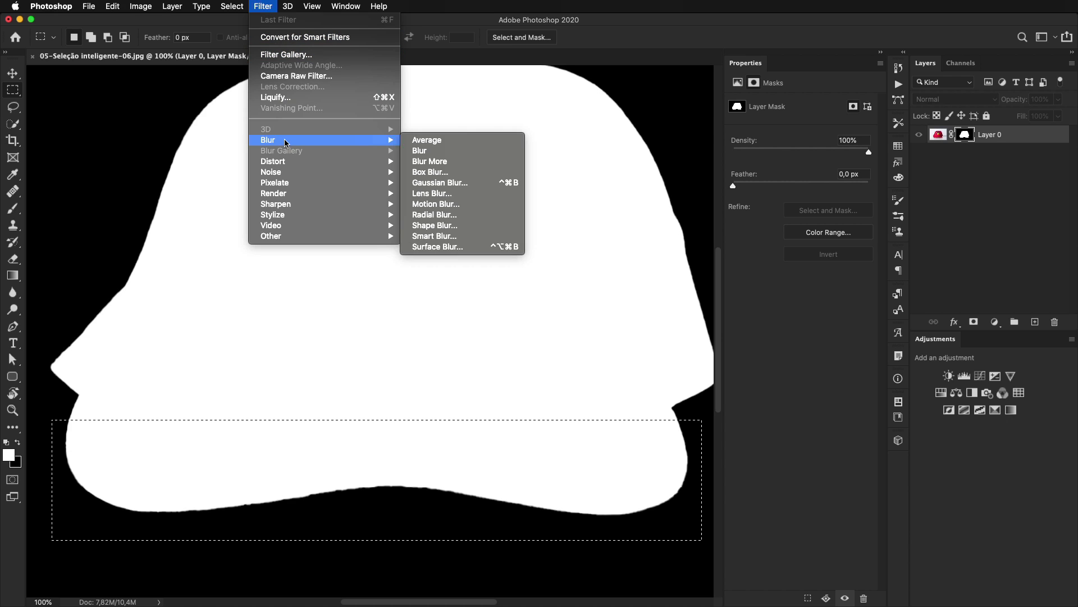
click(479, 187)
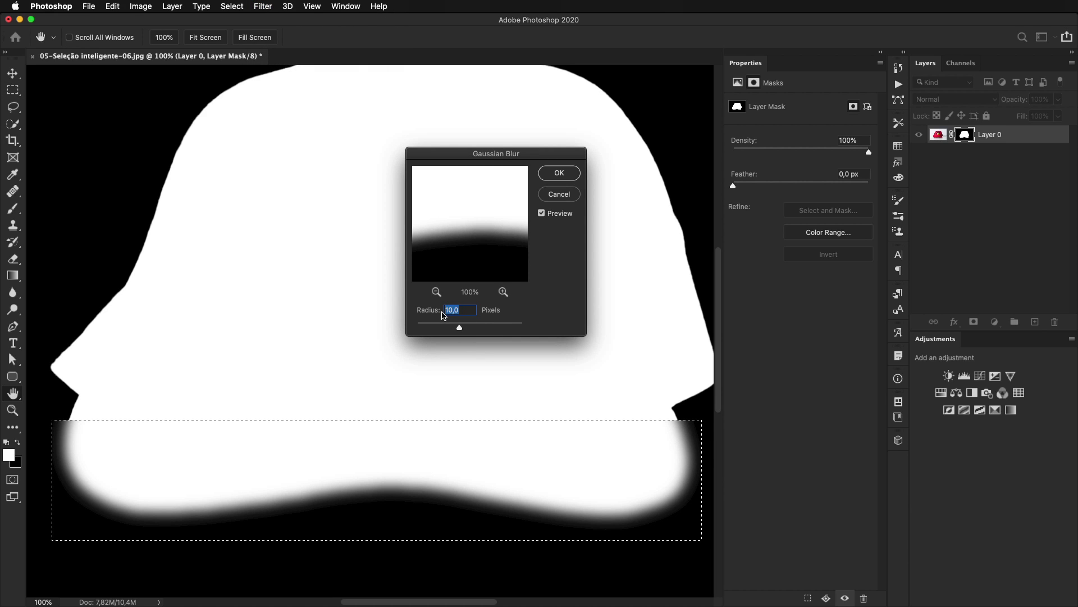
text(1)
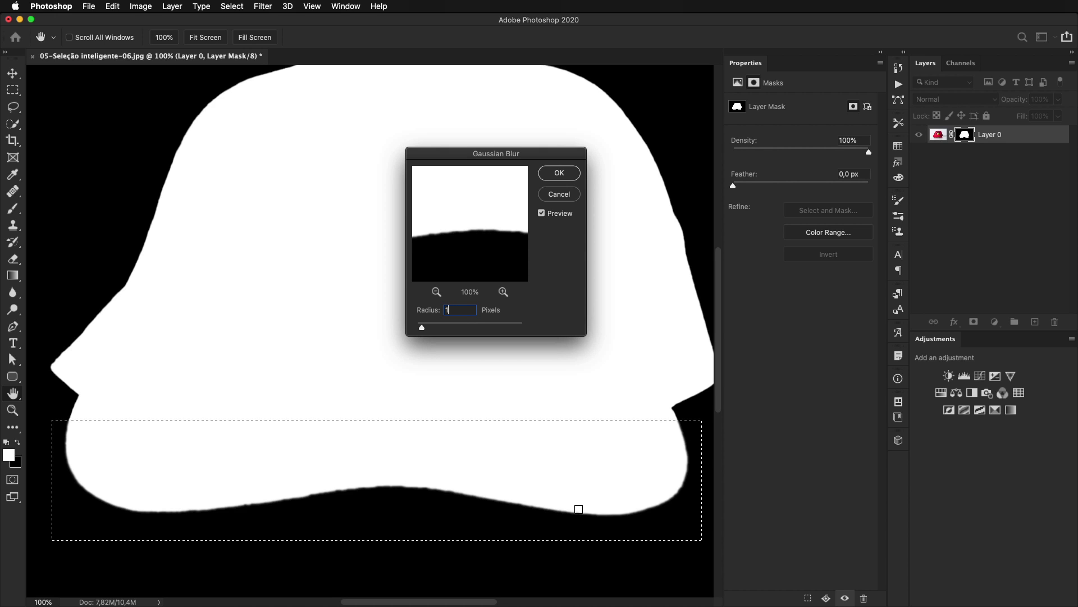
key(Up)
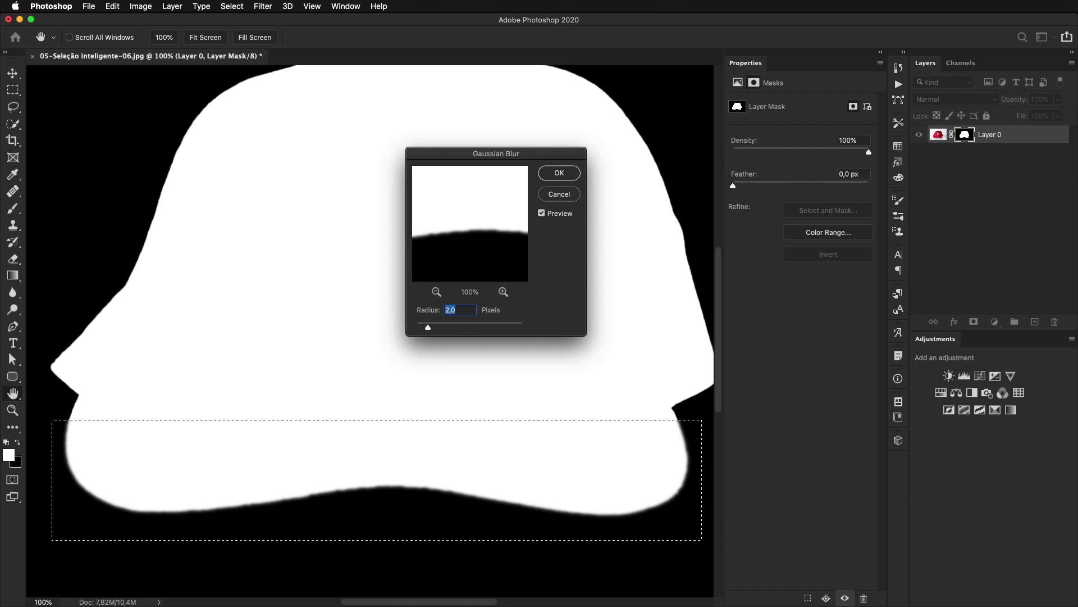
key(Up)
key(Up)
key(Up)
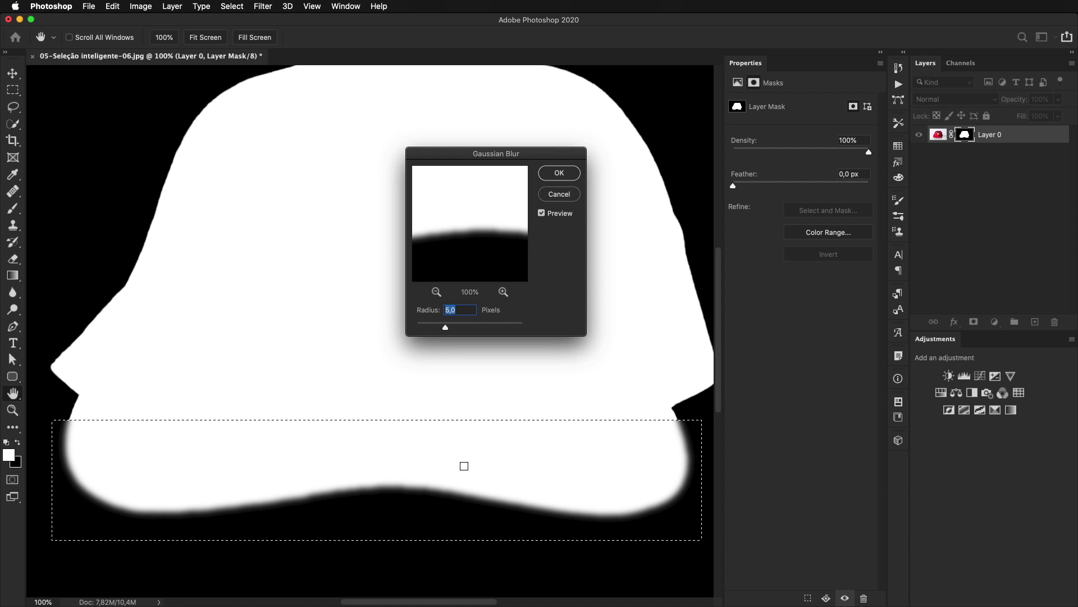
text(10)
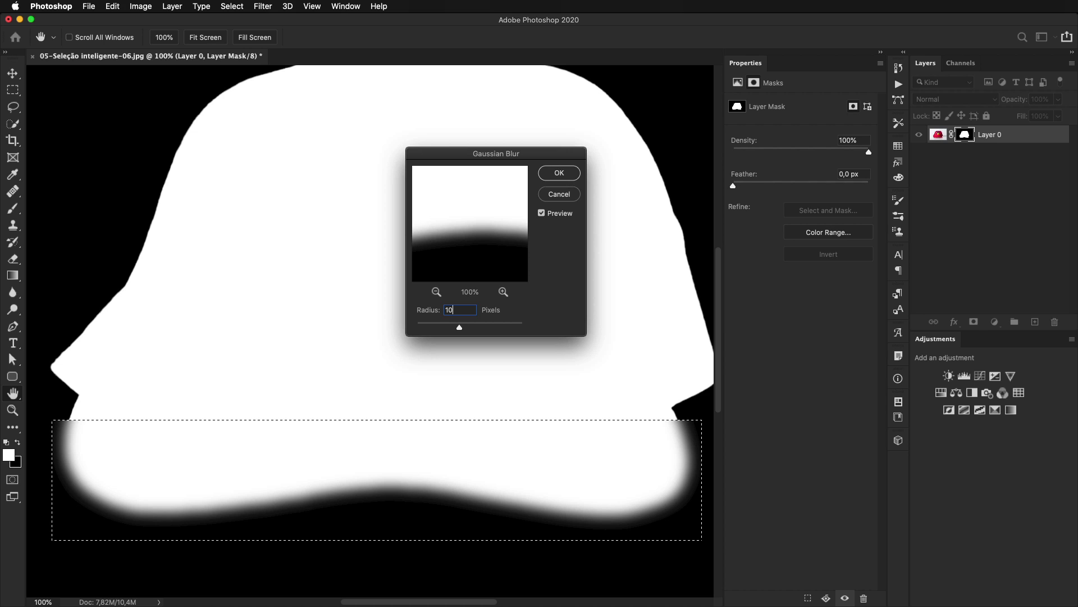
key(Return)
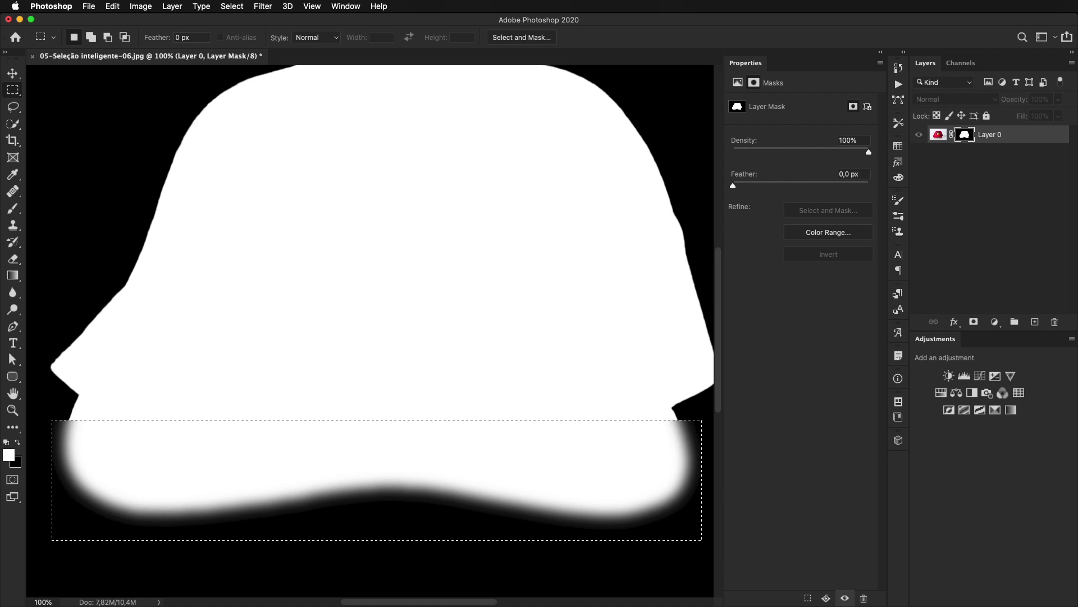
- Start a Levels adjustment on the selected mask area and set the shadow input level to 120
click(140, 6)
mouse_move(150, 39)
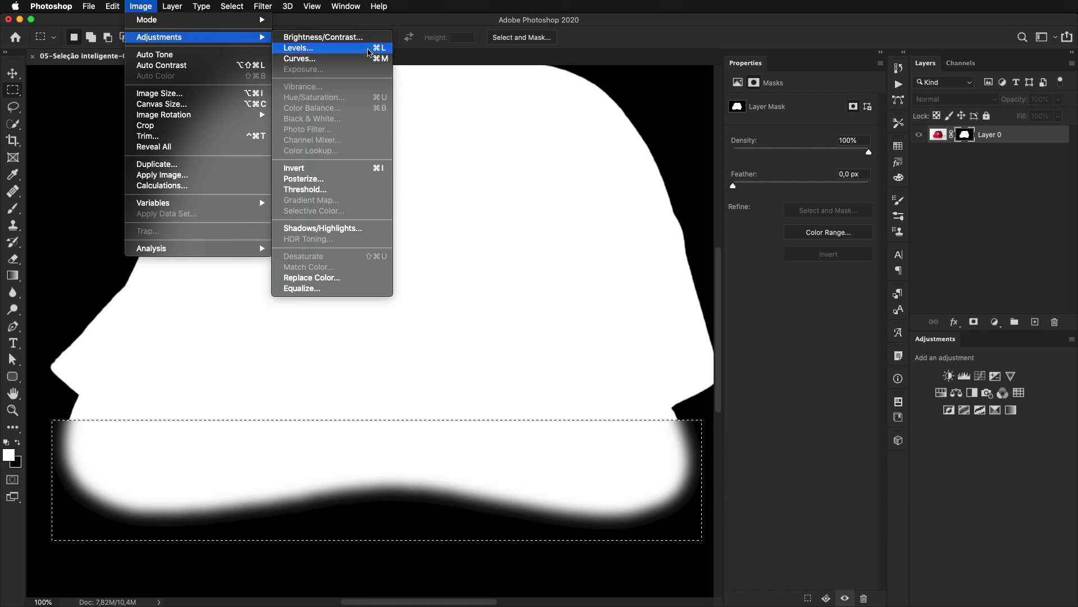
click(365, 54)
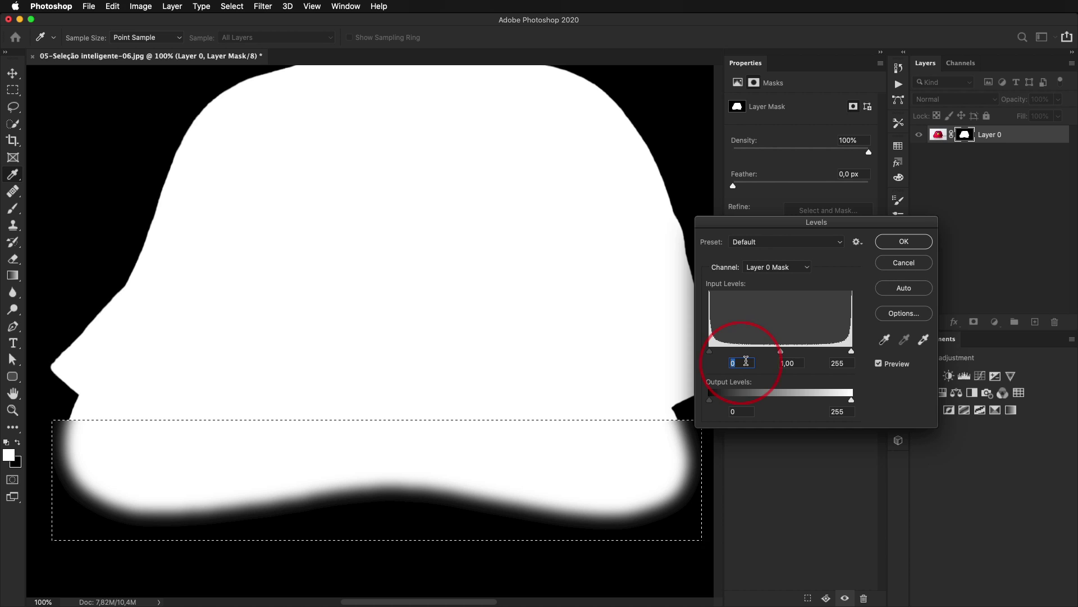
key(shift+Up)
key(shift+Up)
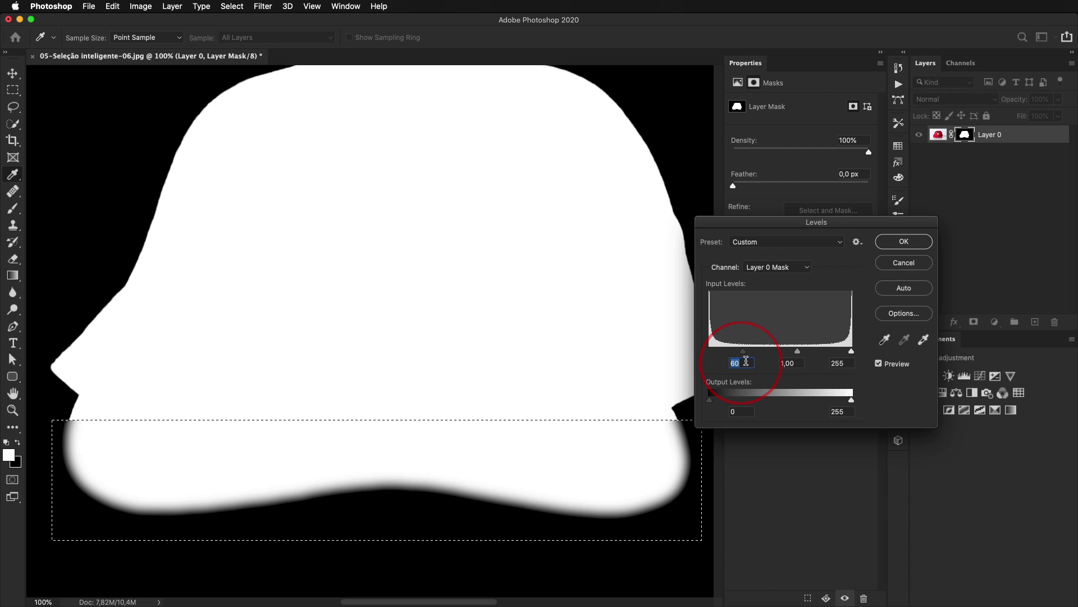
key(shift+Up)
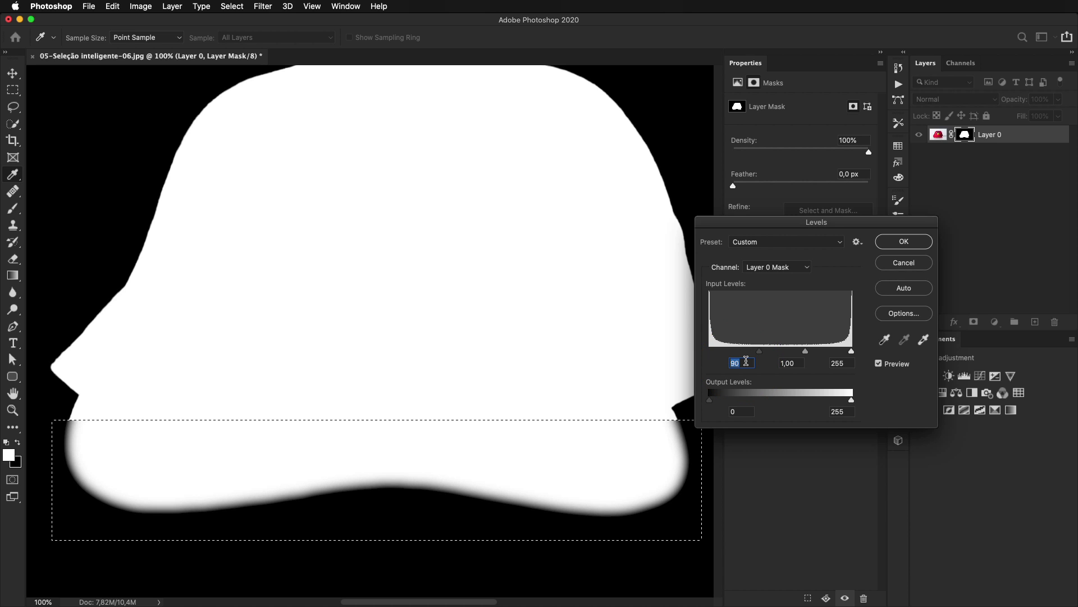
key(shift+Up)
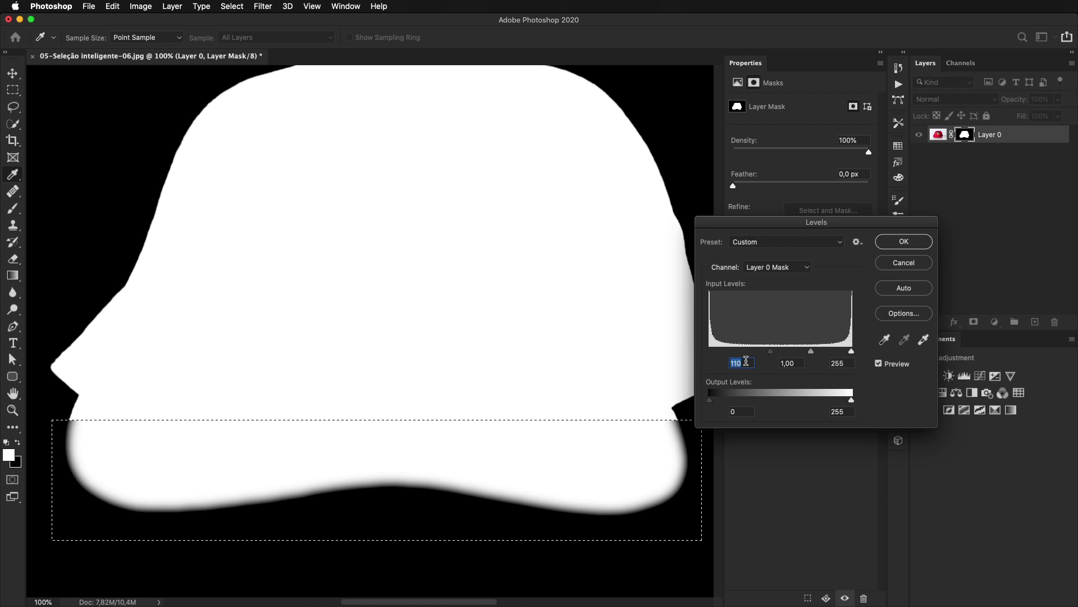
key(shift+Up)
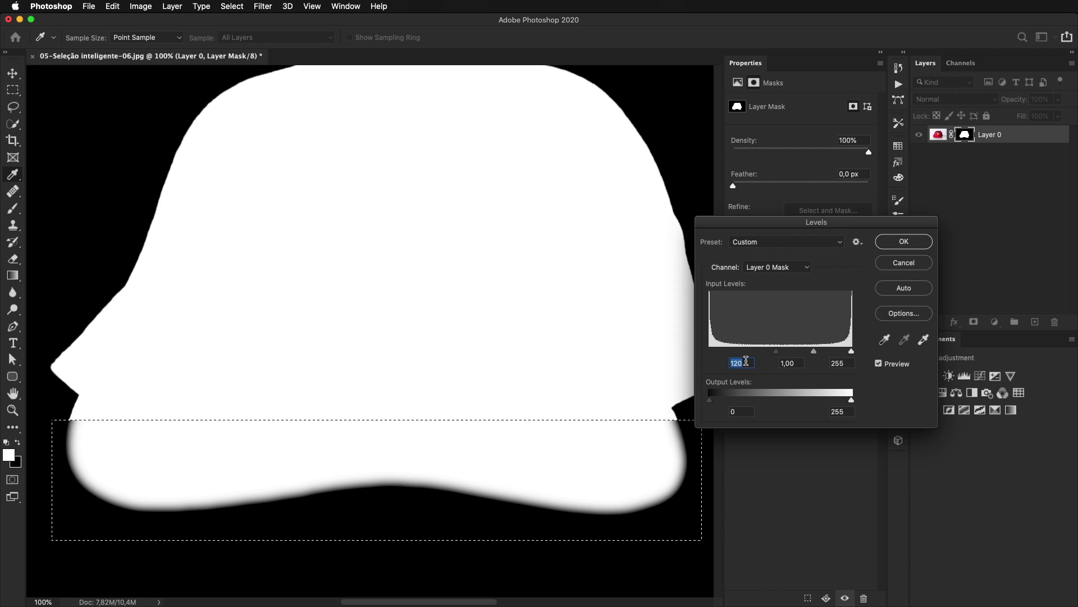
- Set the highlight input level to 135 and apply the Levels adjustment to the mask
key(Tab)
key(Tab)
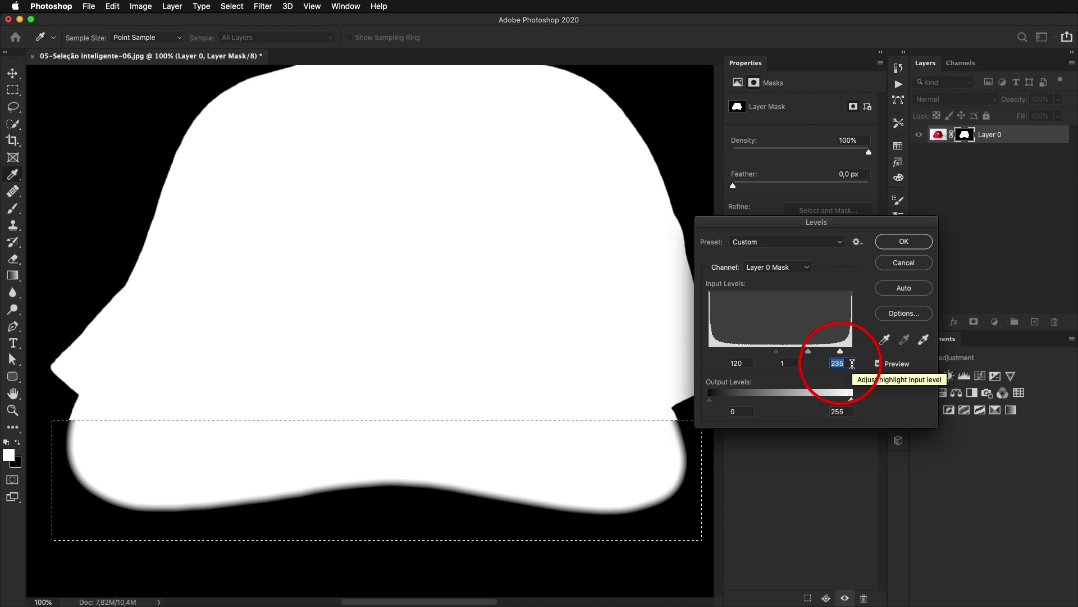
key(shift+Down)
key(shift+Down)
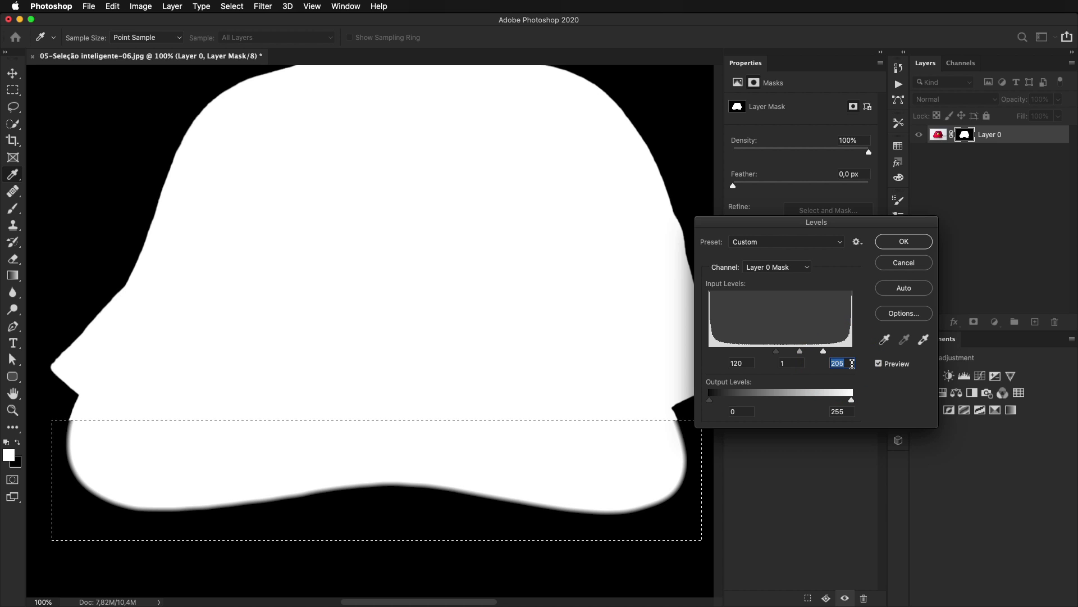
key(shift+Down)
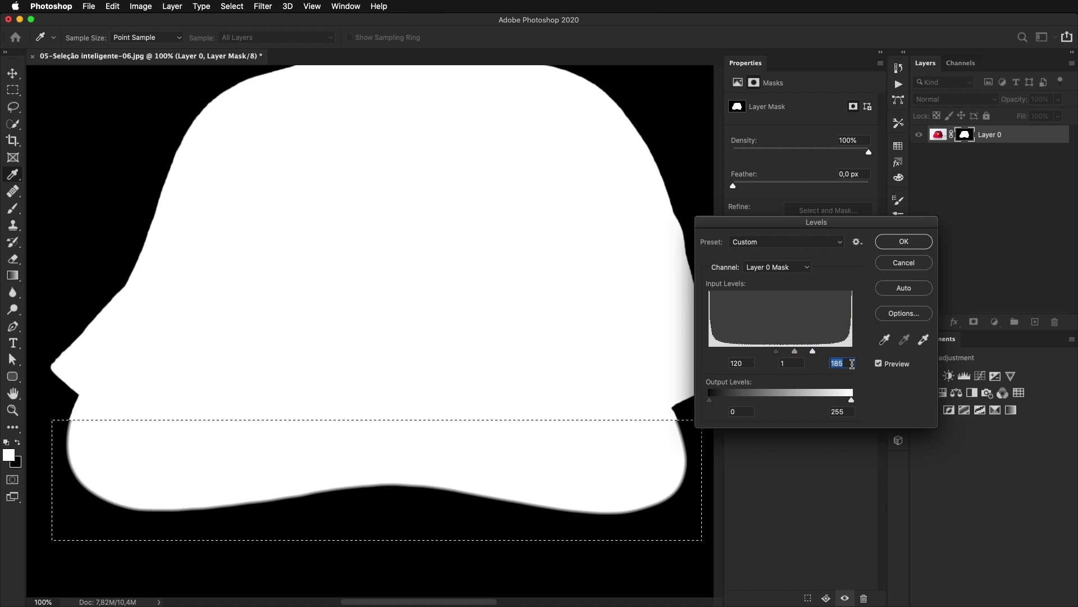
key(shift+Down)
key(shift+Down)
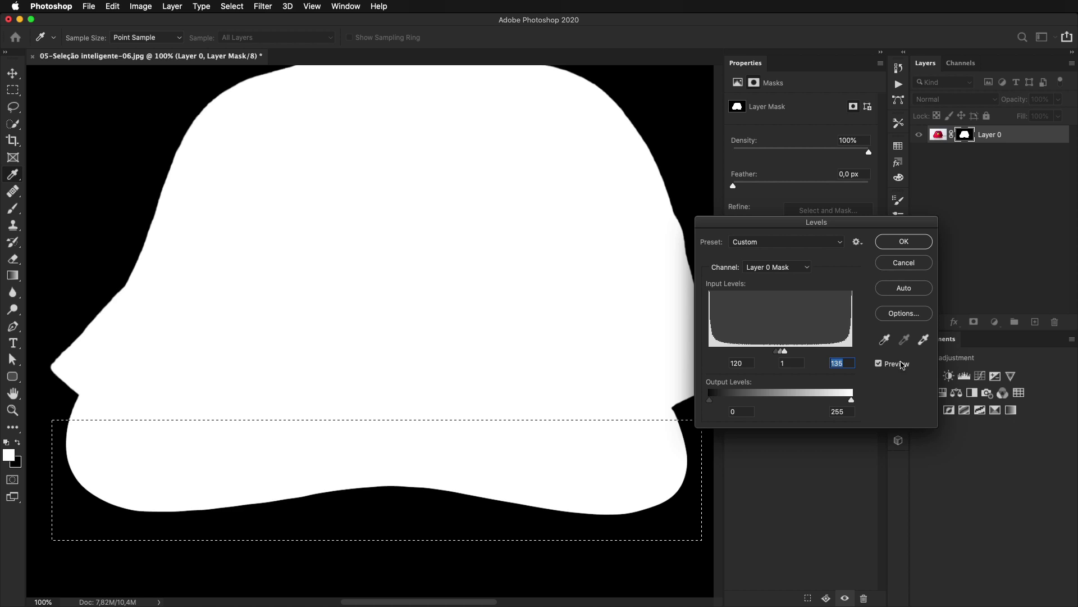
click(904, 242)
key(m)
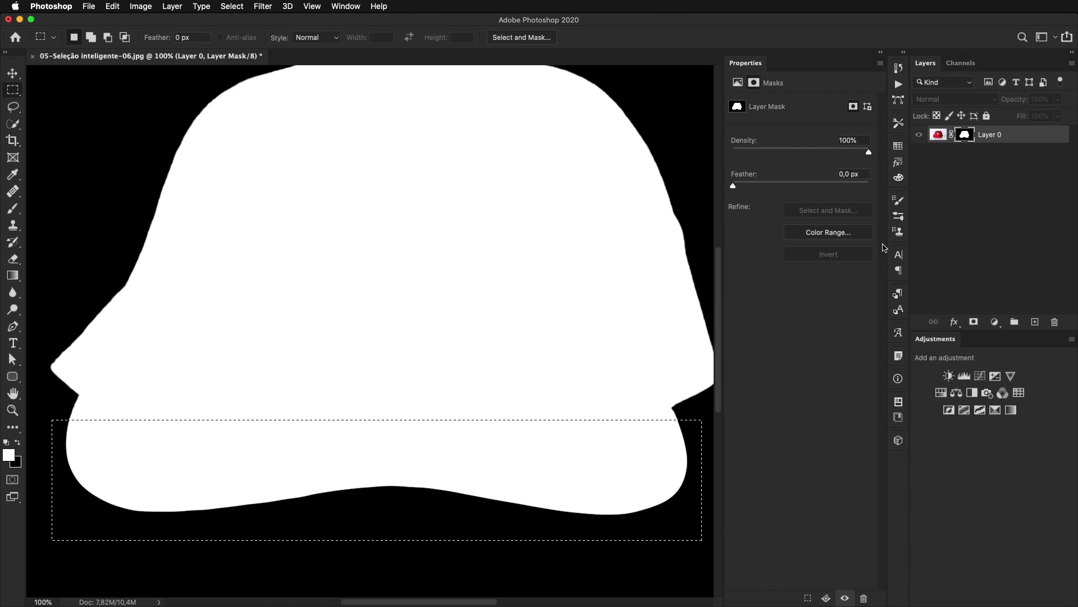
- Compare the brim's mask edge before and after the Levels adjustment
key(super+z)
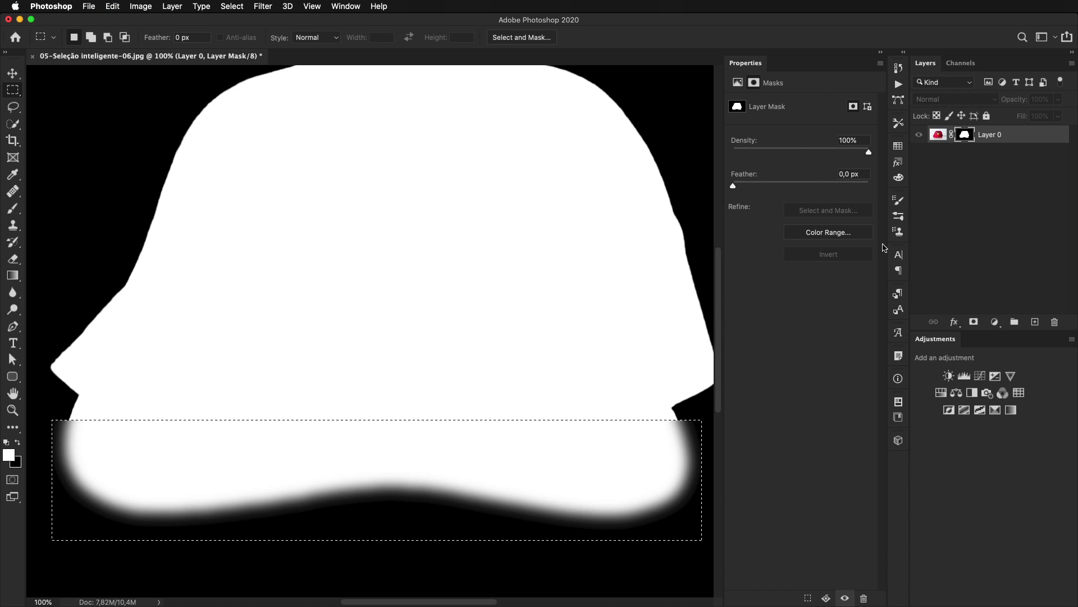
key(super+shift+z)
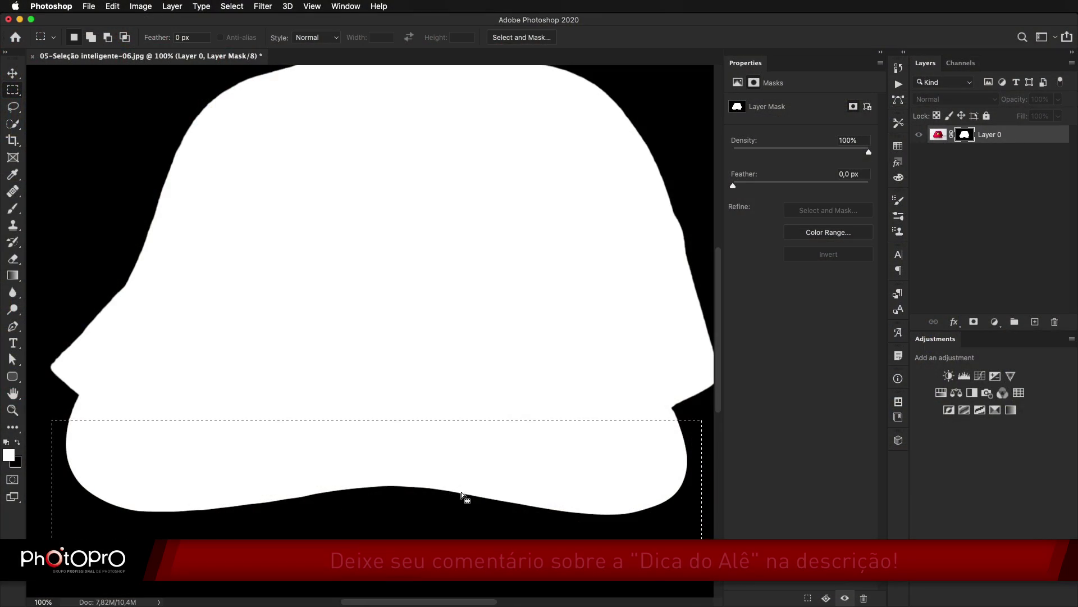
key(super+z)
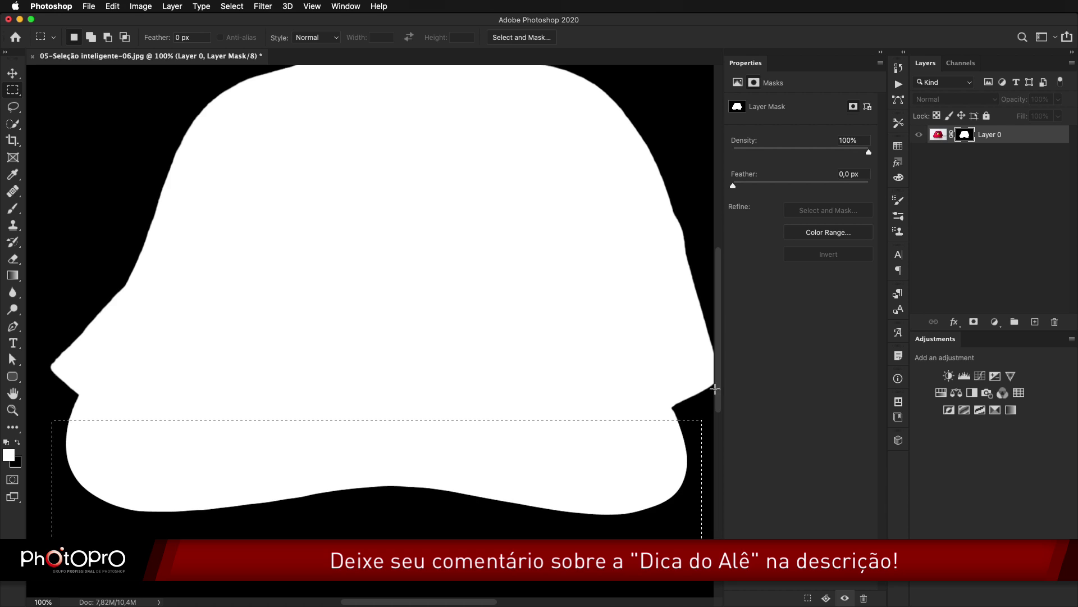
- Clear the brim selection and return from the mask view to the cut-out cap
key(super+d)
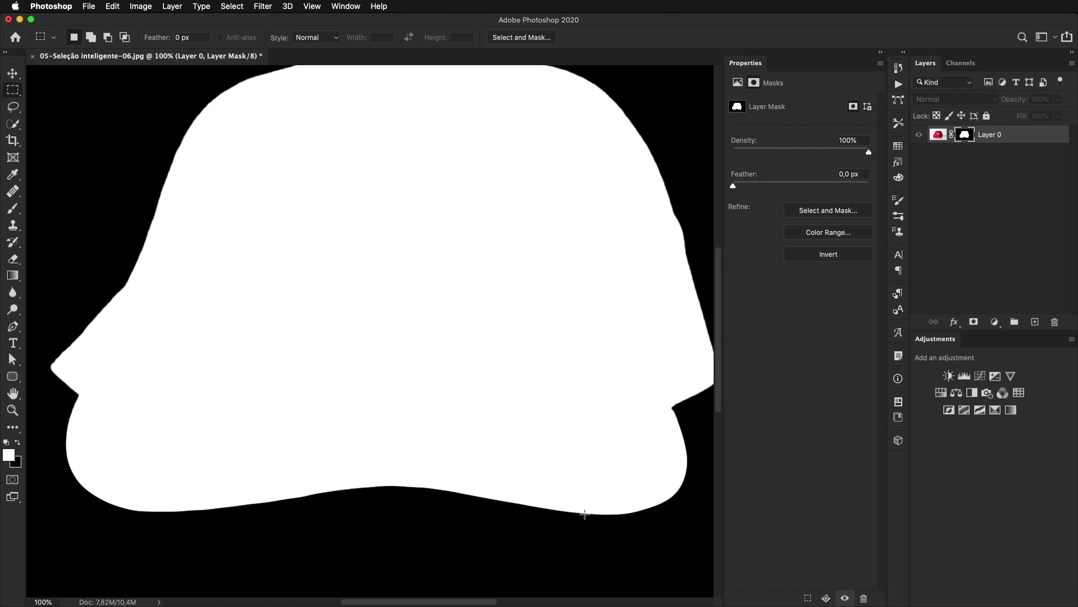
alt+click(964, 137)
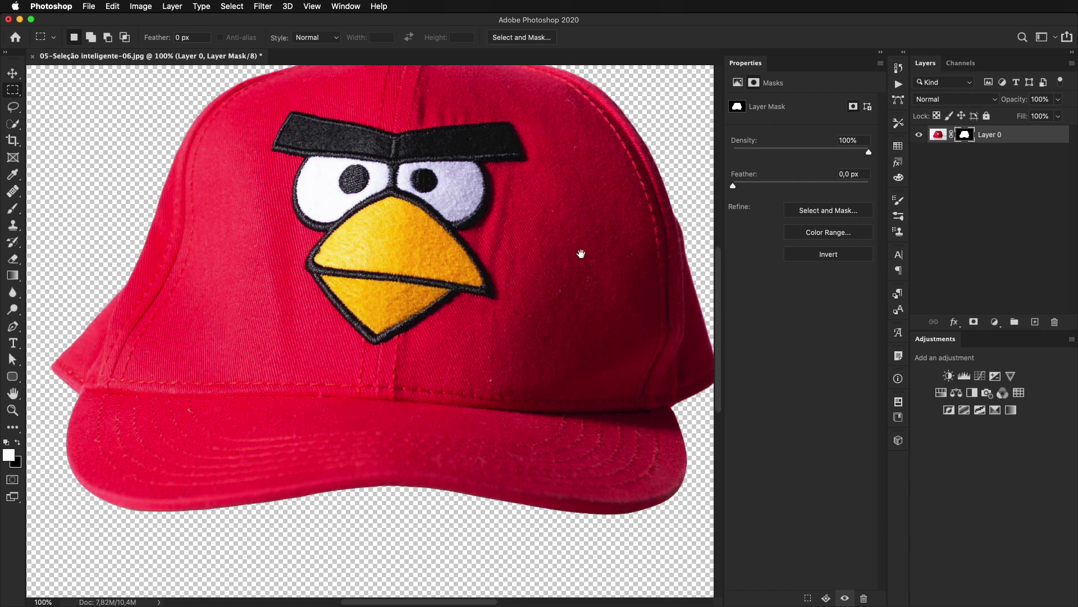
drag(584, 250, 560, 298)
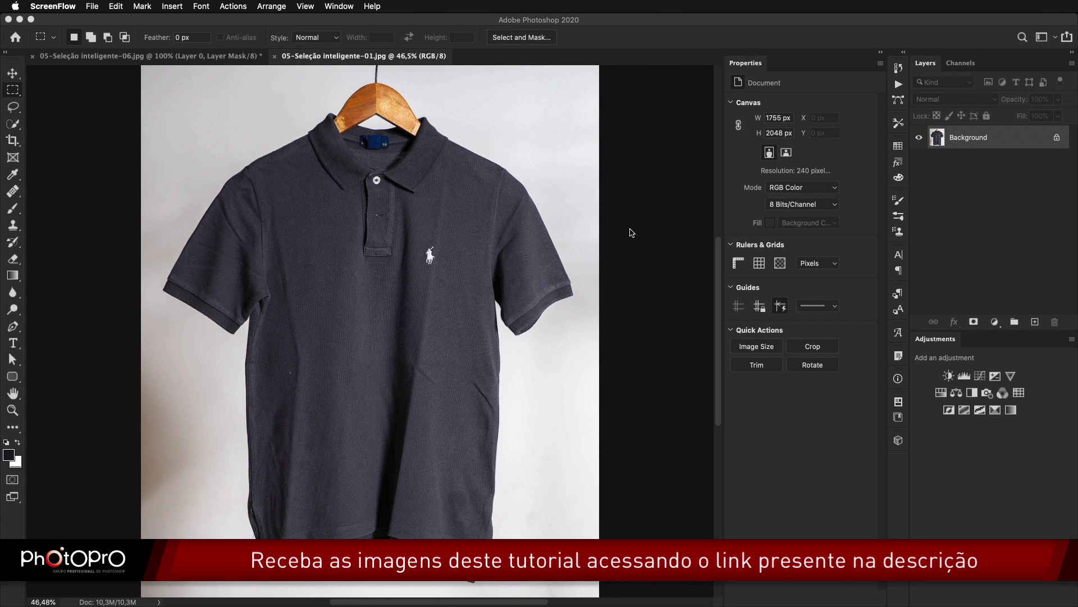
- Unlock the shirt photo's background layer and mask out everything around the shirt and hanger
click(1058, 138)
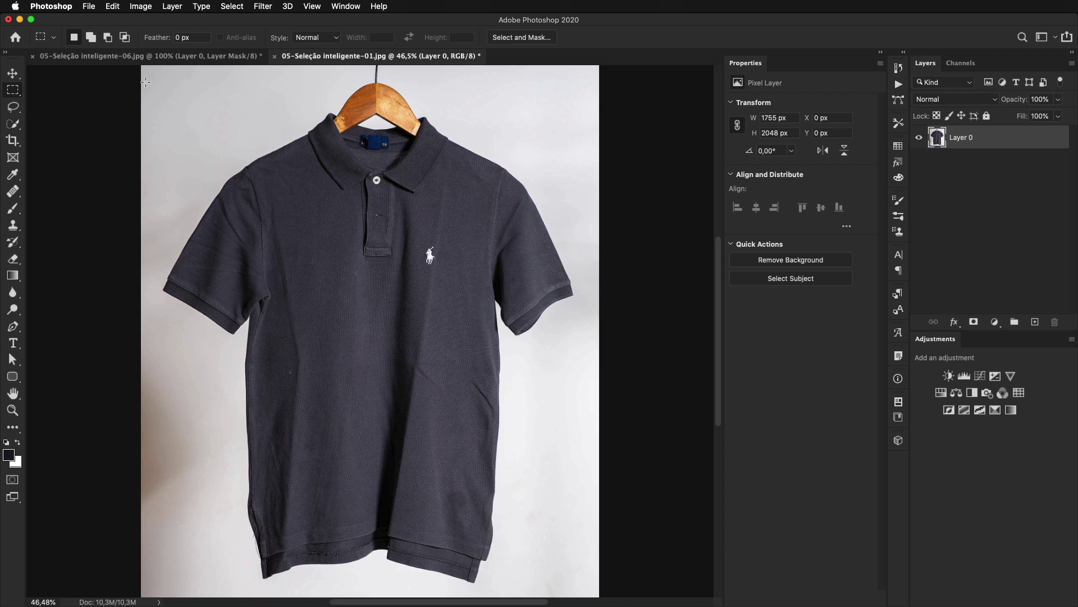
drag(15, 128, 47, 134)
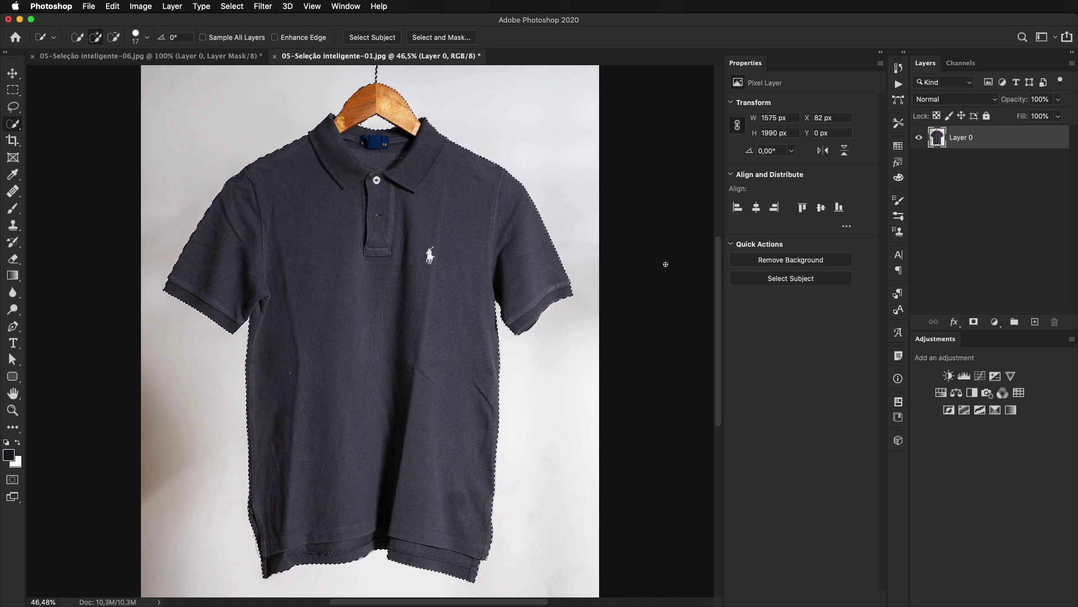
click(974, 323)
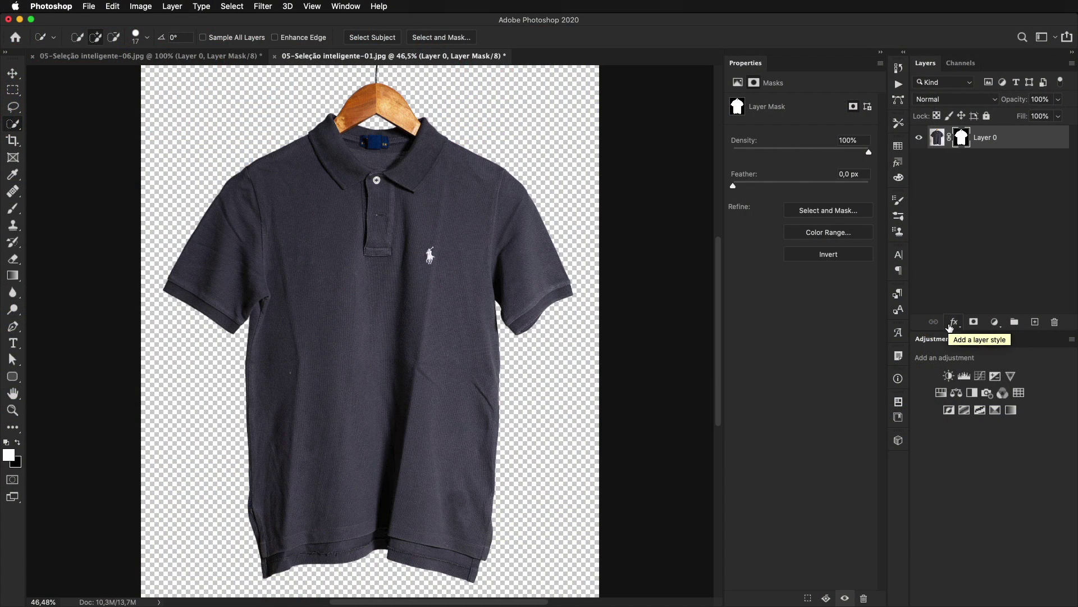
key(super+z)
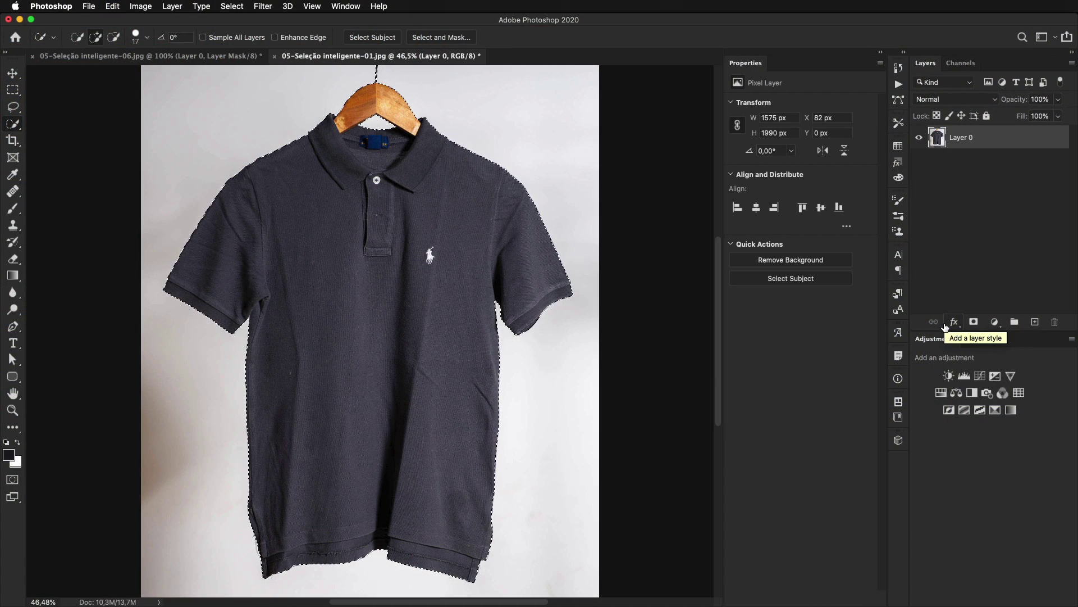
key(super+d)
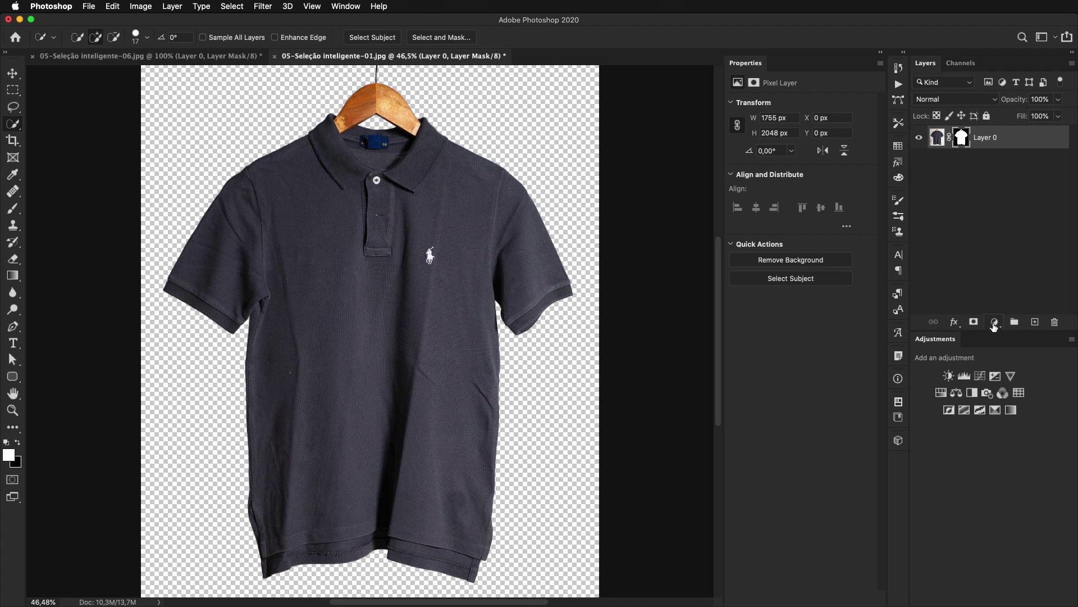
- Add a green (#21ae1d) Solid Color fill layer and place it below the shirt layer
click(995, 322)
click(989, 334)
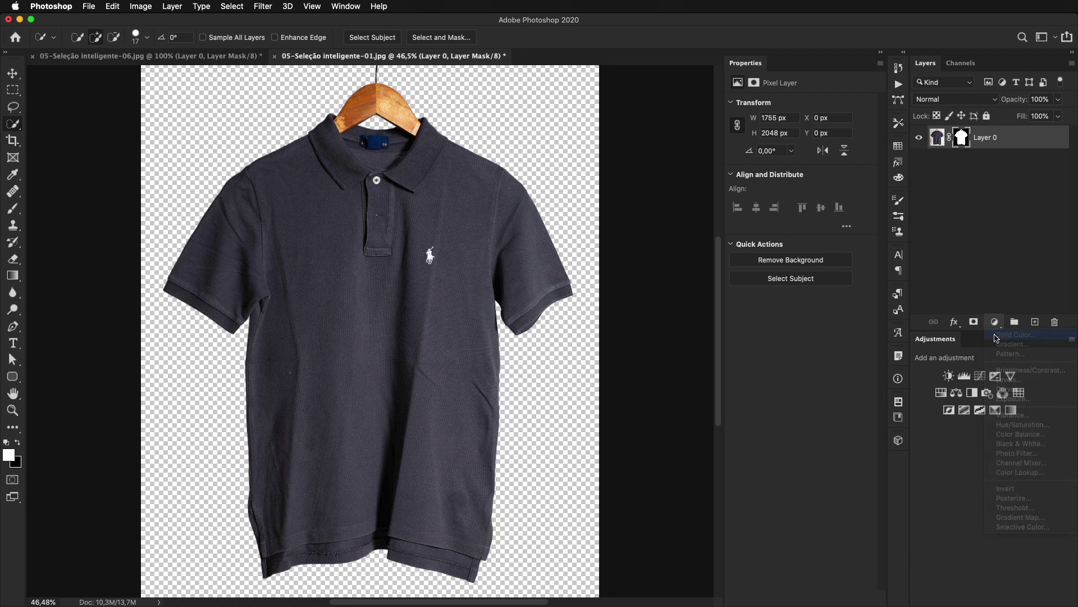
click(864, 216)
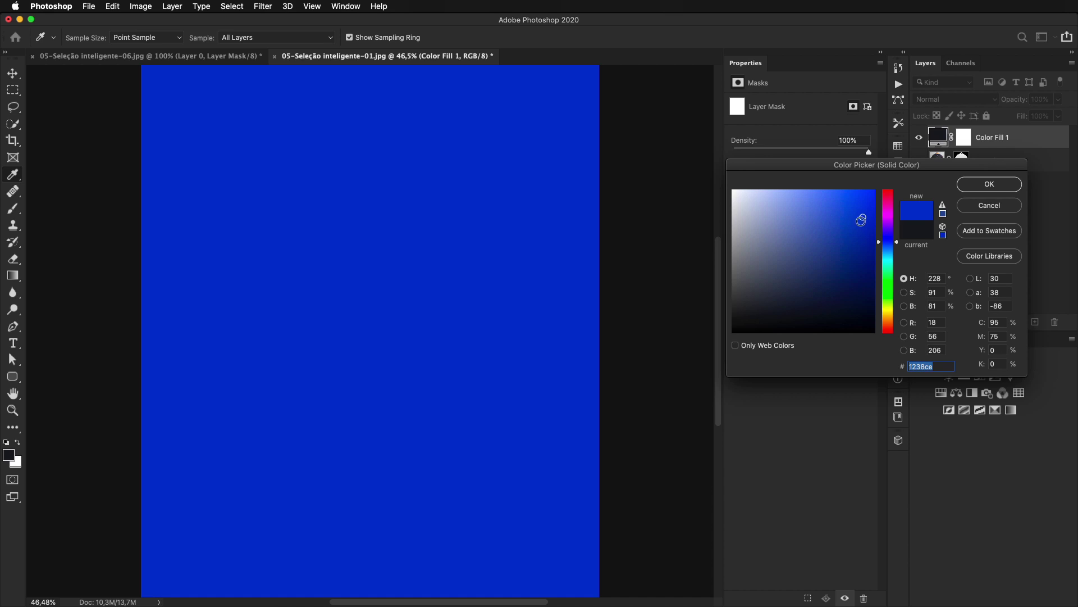
click(885, 284)
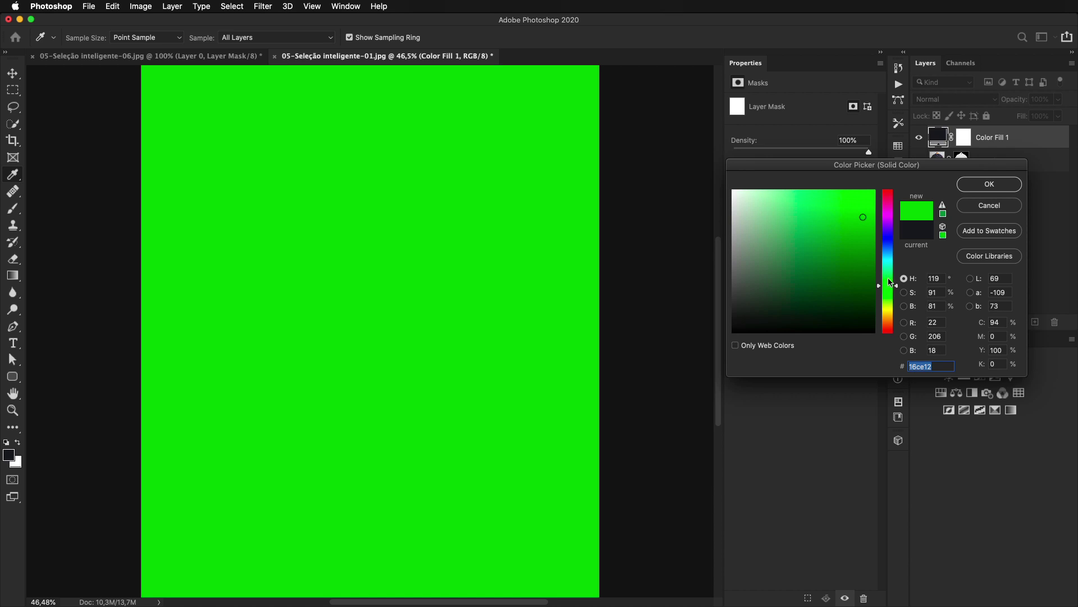
click(852, 235)
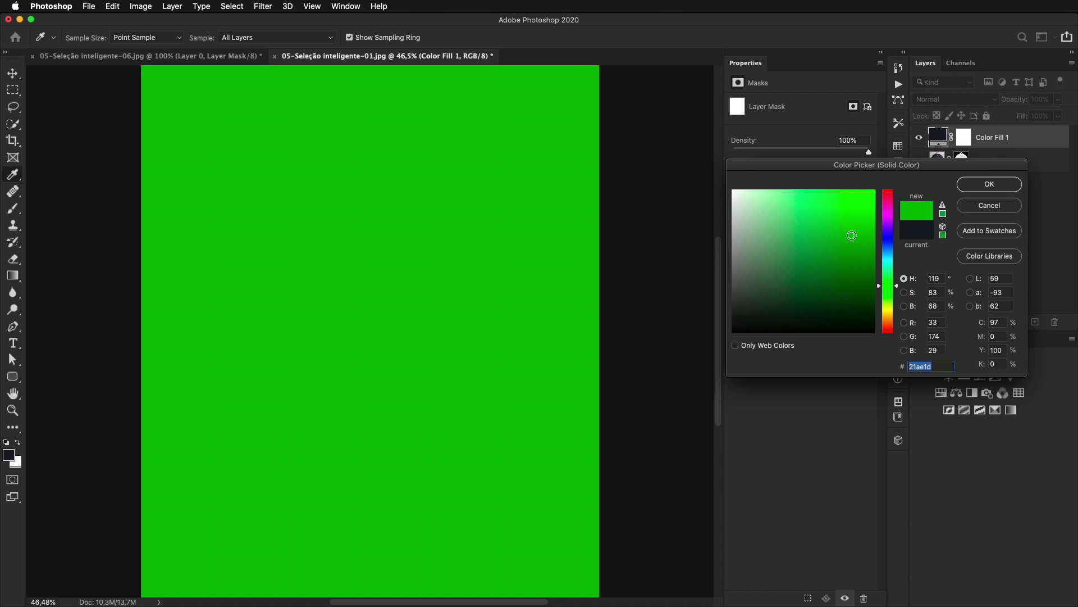
click(986, 185)
drag(1019, 137, 1011, 173)
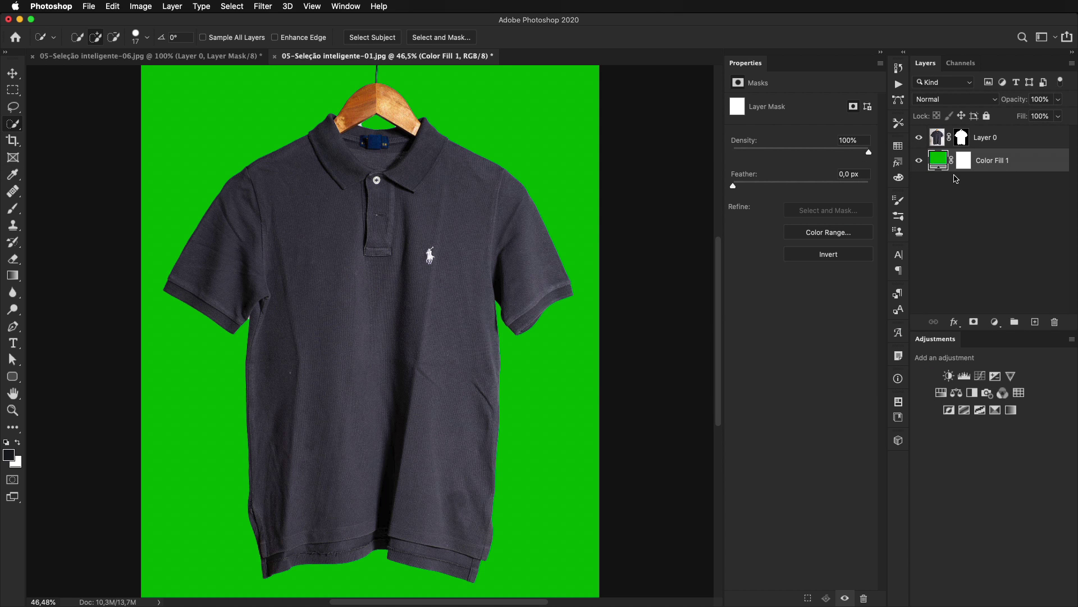
- Examine the cut-out's edges around the hanger, collar opening and underarm for leftover background
key(super+1)
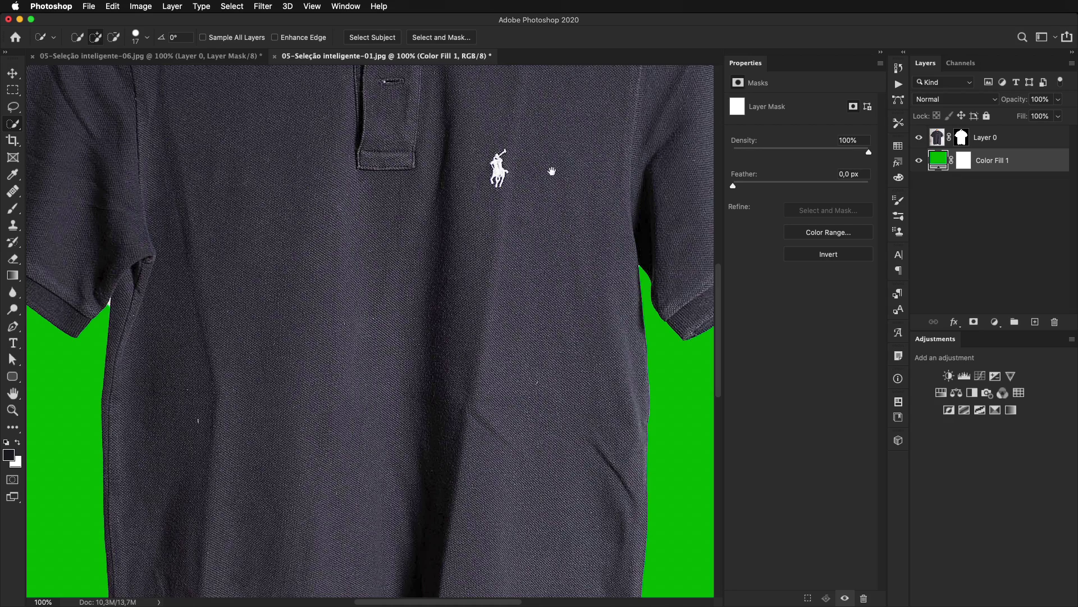
drag(552, 171, 488, 313)
drag(433, 149, 595, 329)
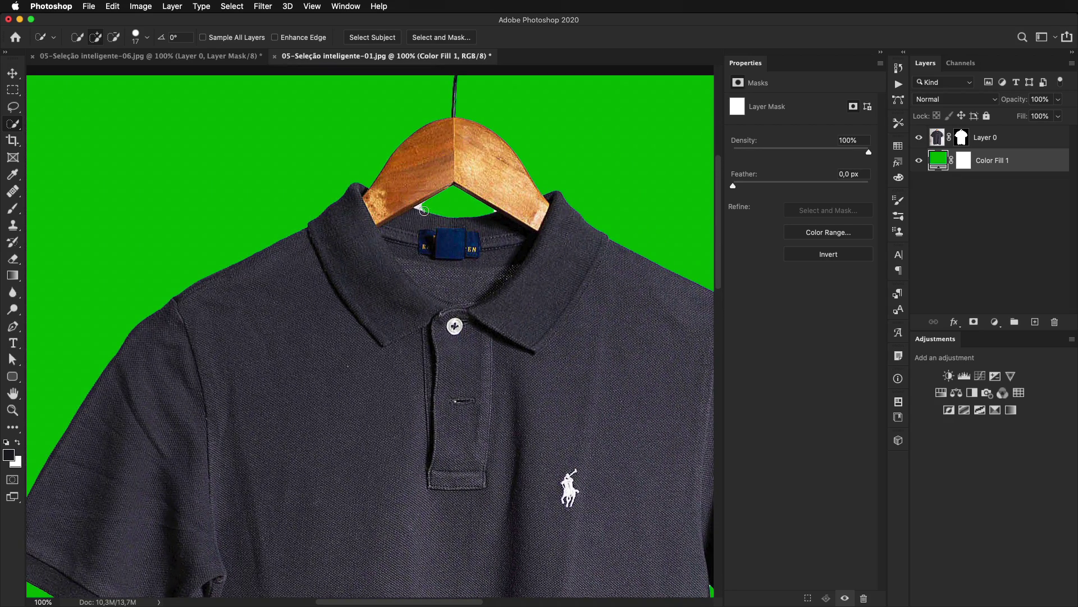
super+click(420, 208)
super+click(420, 208)
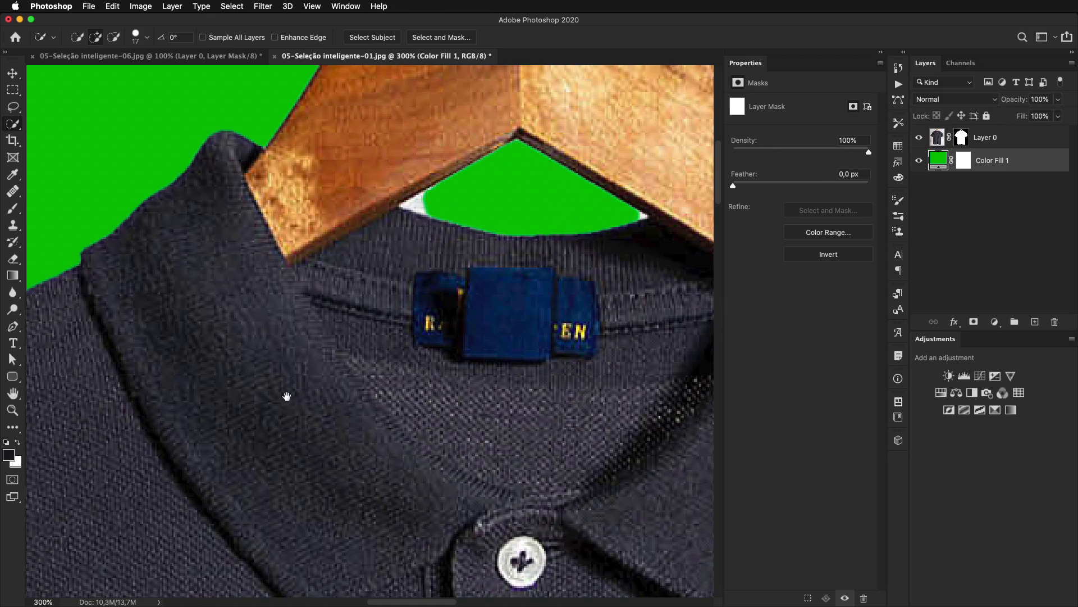
mouse_move(286, 396)
mouse_down()
mouse_move(477, 183)
mouse_move(354, 436)
mouse_move(472, 183)
mouse_move(423, 386)
mouse_move(437, 210)
mouse_up()
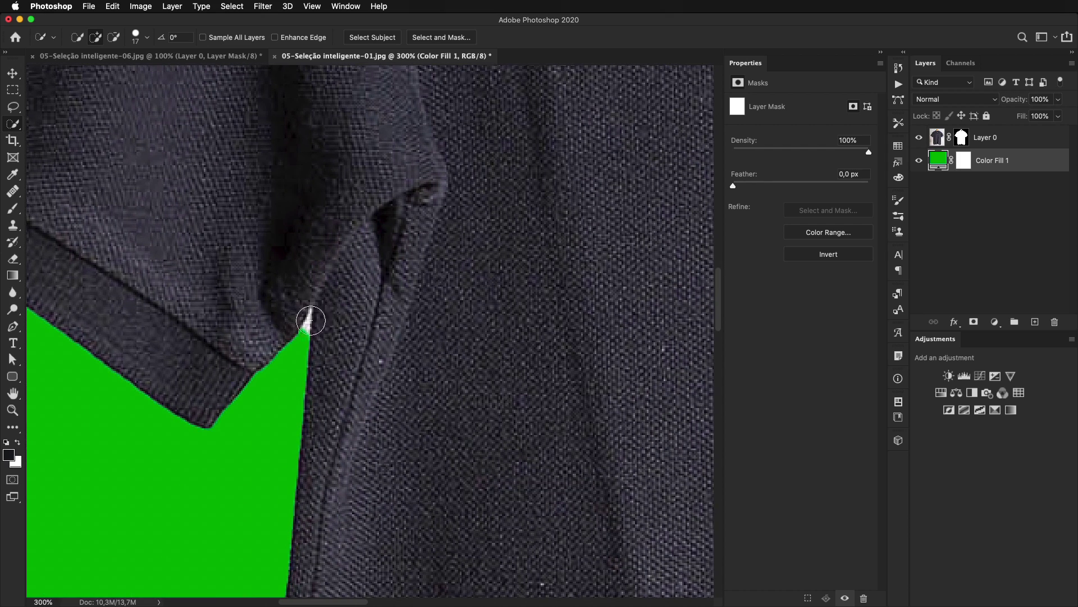
key(super+0)
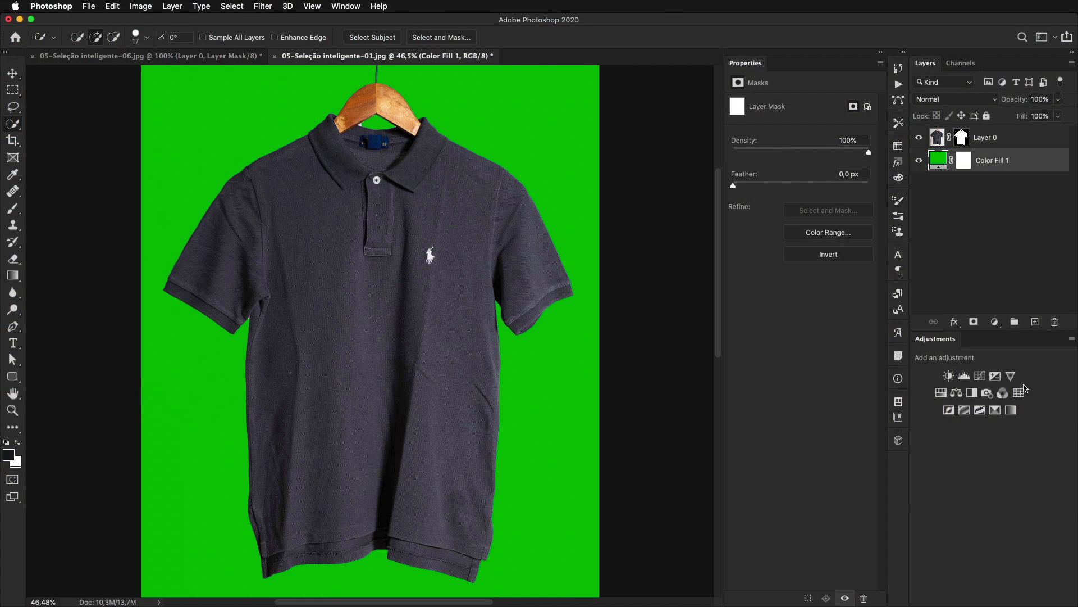
- Open the shirt's layer mask in Select and Mask and preview it as an Overlay at 100% opacity
click(962, 138)
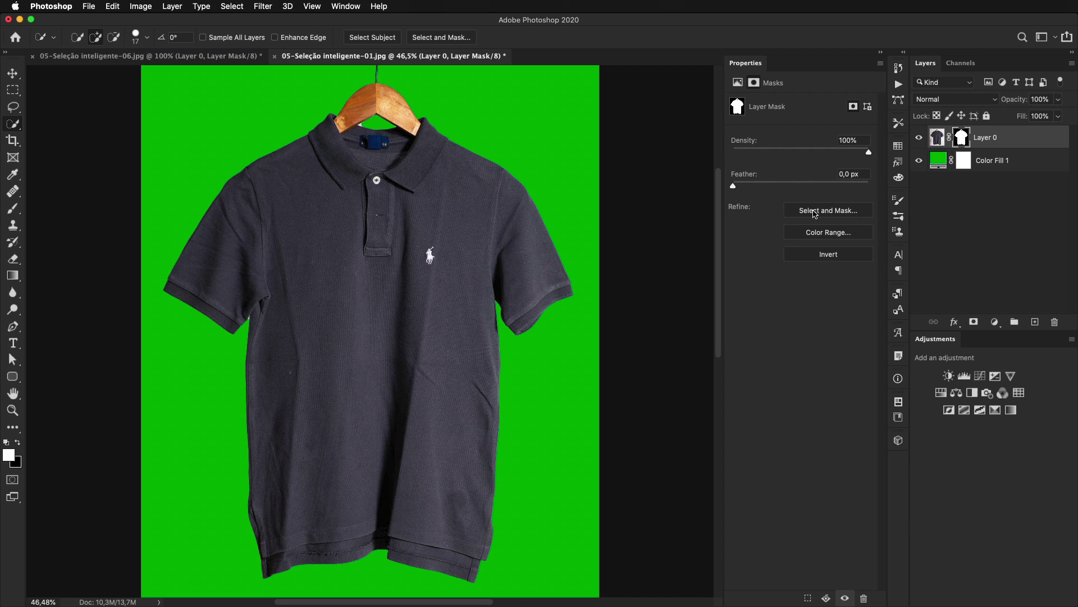
click(833, 212)
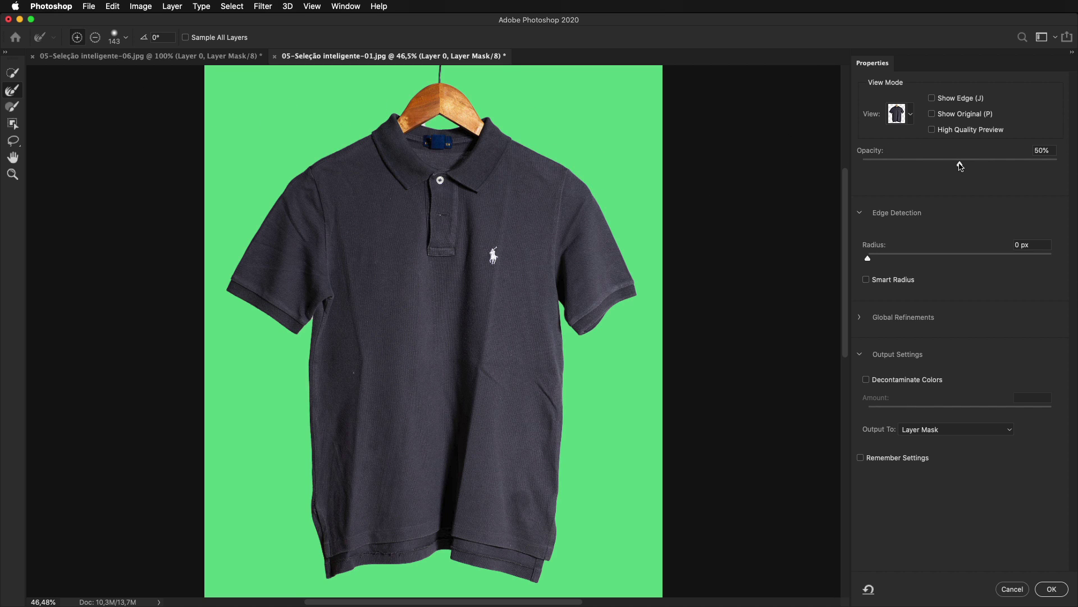
drag(960, 166, 1067, 166)
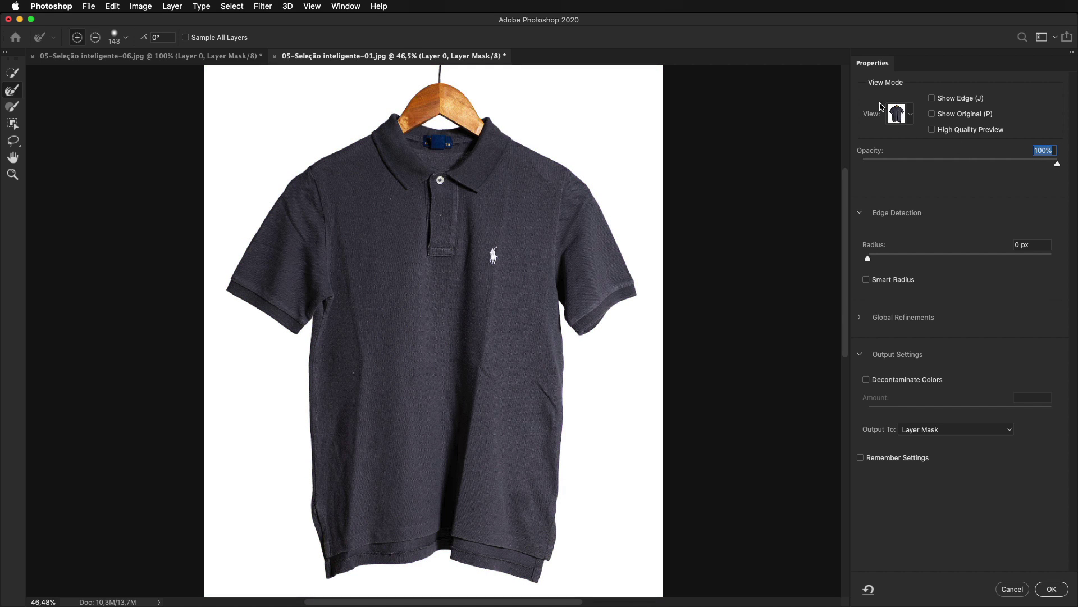
click(912, 115)
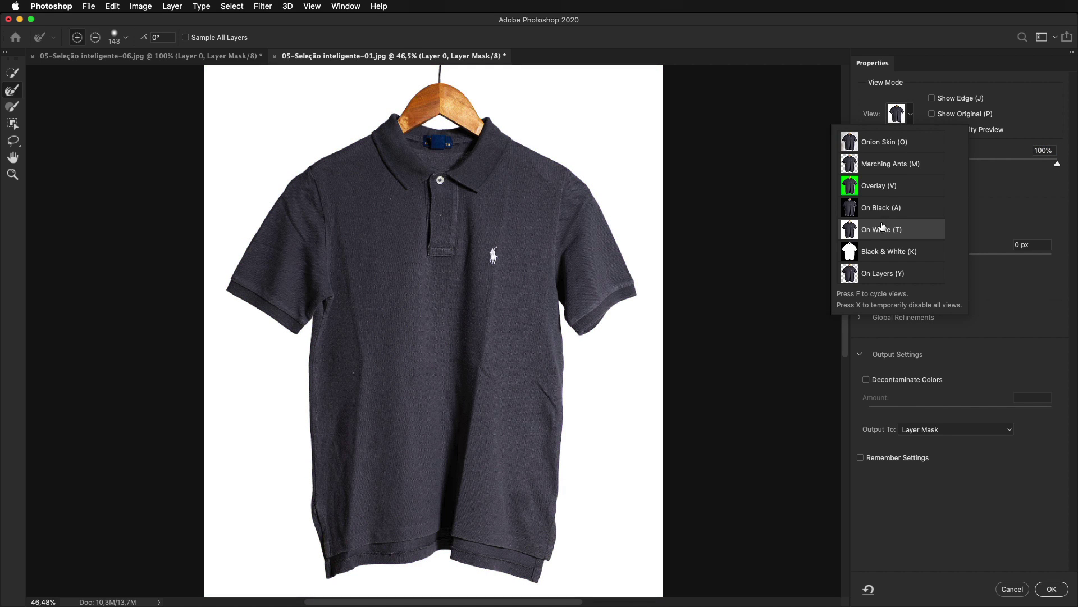
click(987, 209)
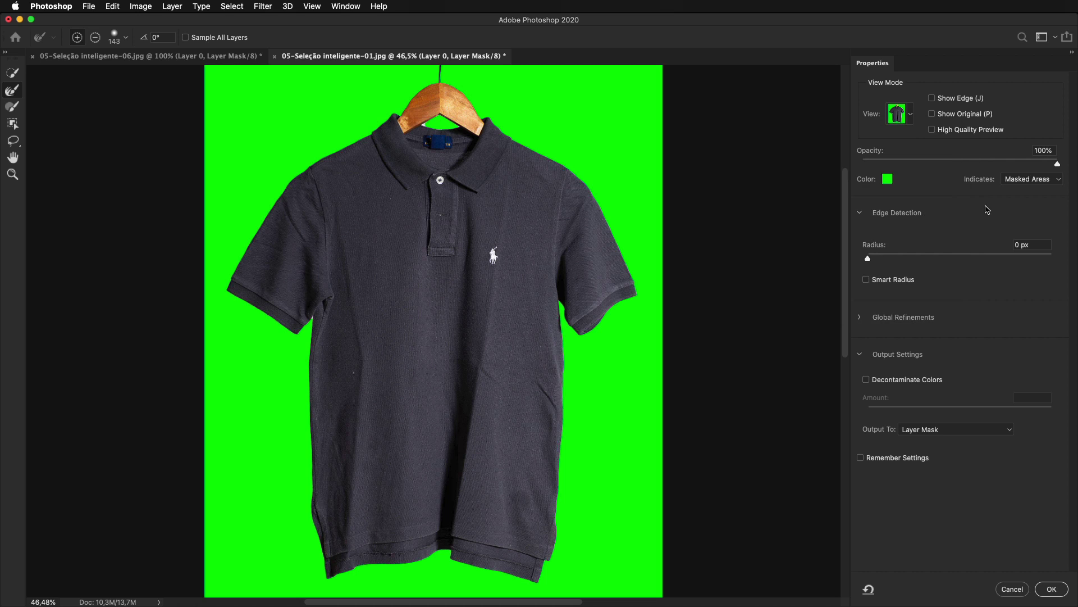
- Change the overlay color for the masked areas to yellow (#dfbe05)
click(887, 180)
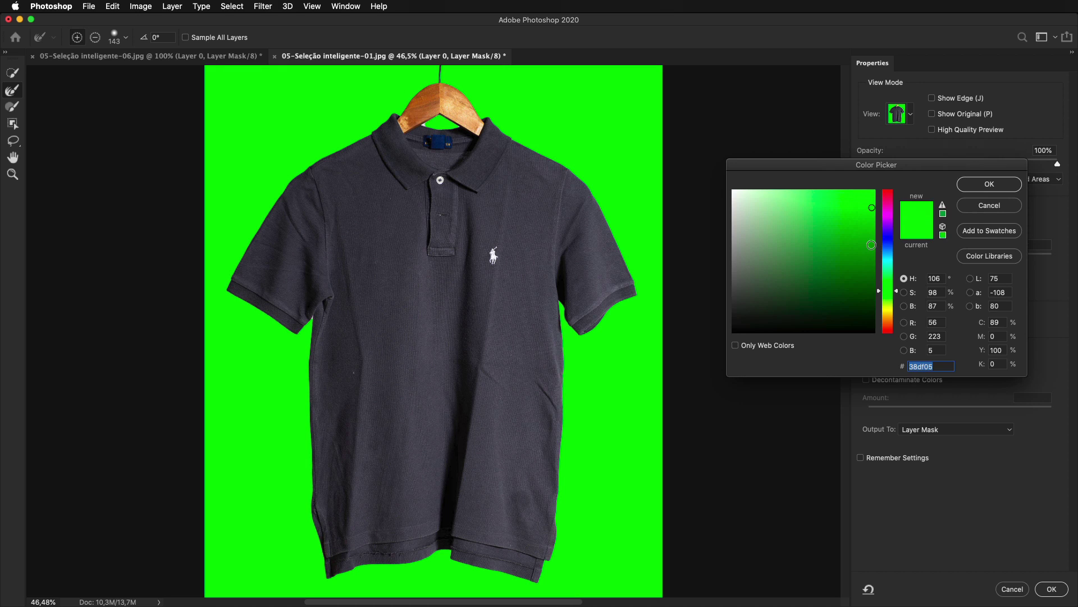
click(887, 246)
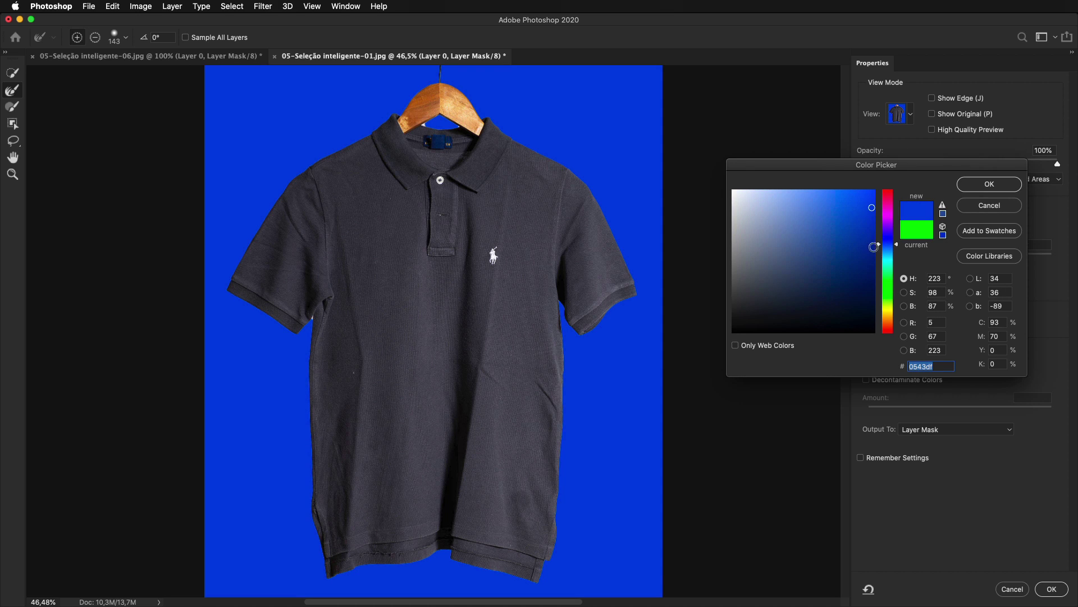
click(888, 214)
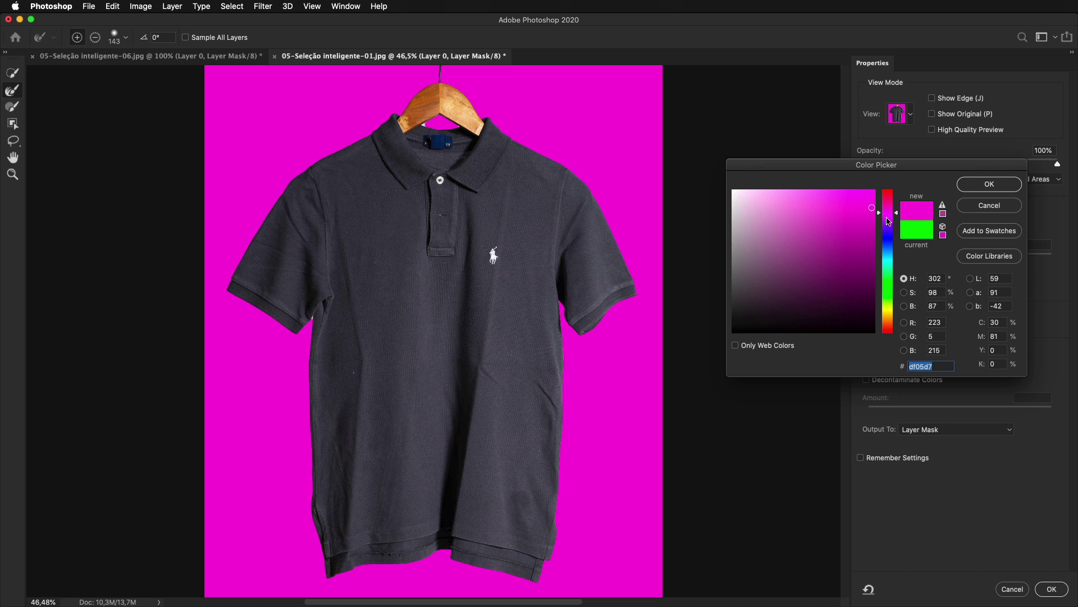
click(888, 312)
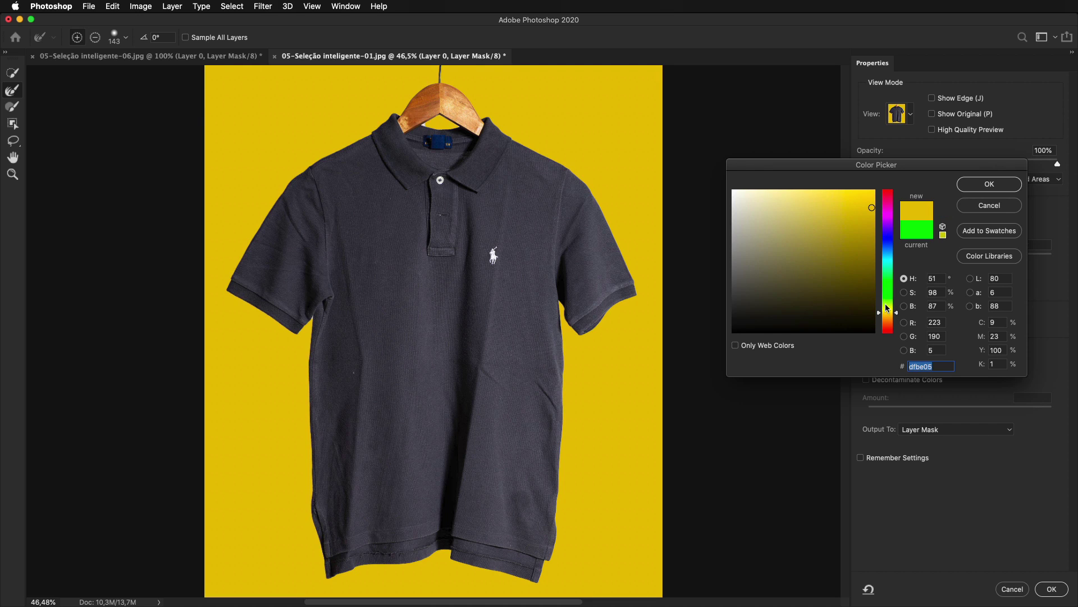
click(1005, 186)
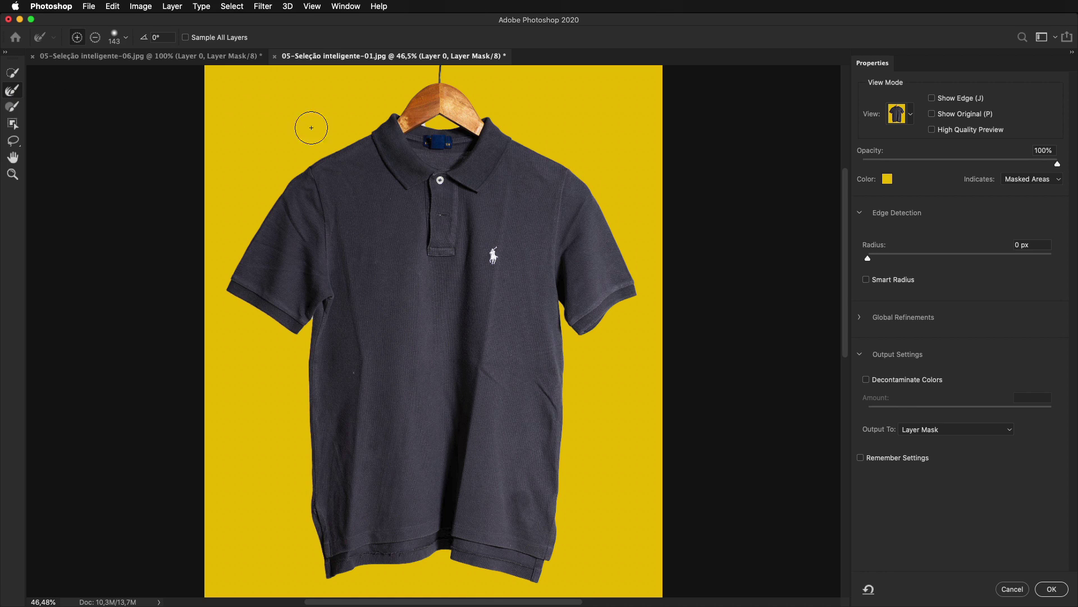
- Brush away the leftover background inside the collar opening and at both underarms with the Refine Edge Brush
mouse_move(430, 125)
mouse_down()
mouse_move(486, 143)
mouse_move(409, 131)
mouse_move(426, 130)
mouse_up()
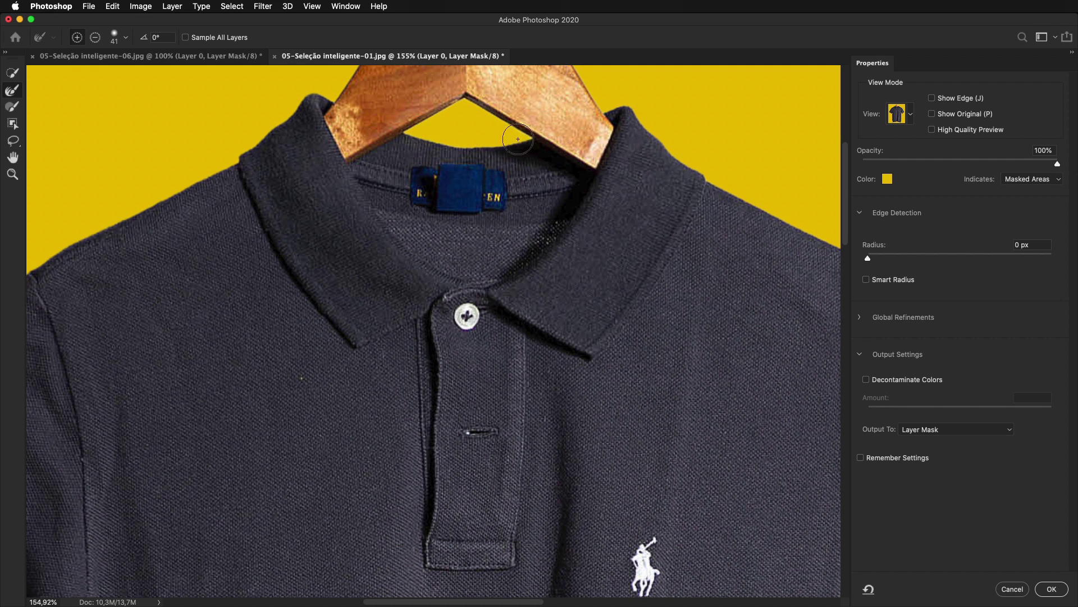
drag(359, 462, 487, 289)
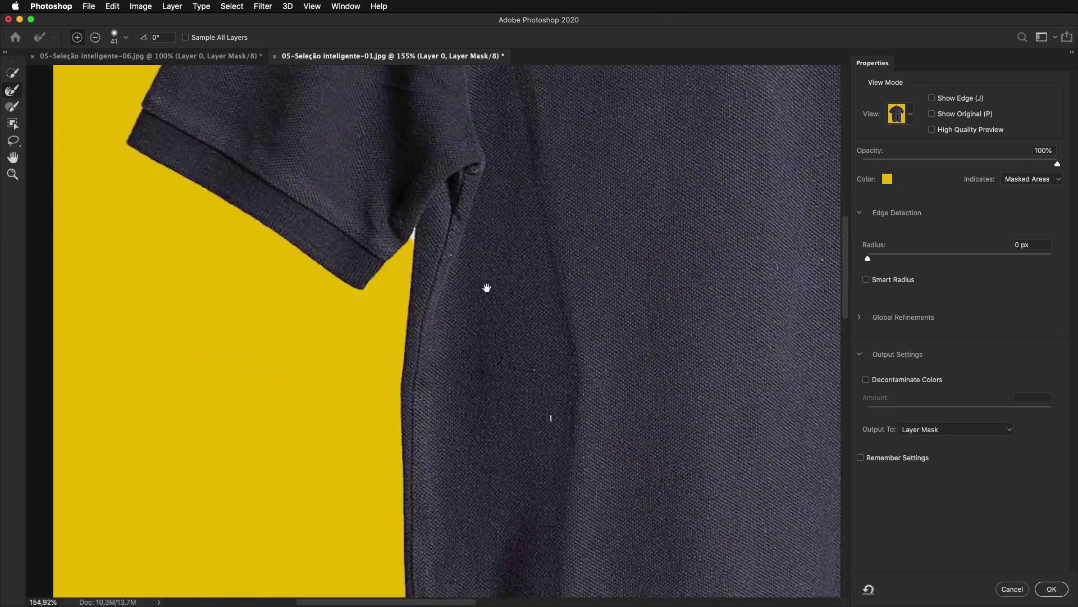
drag(394, 423, 359, 419)
drag(403, 195, 406, 171)
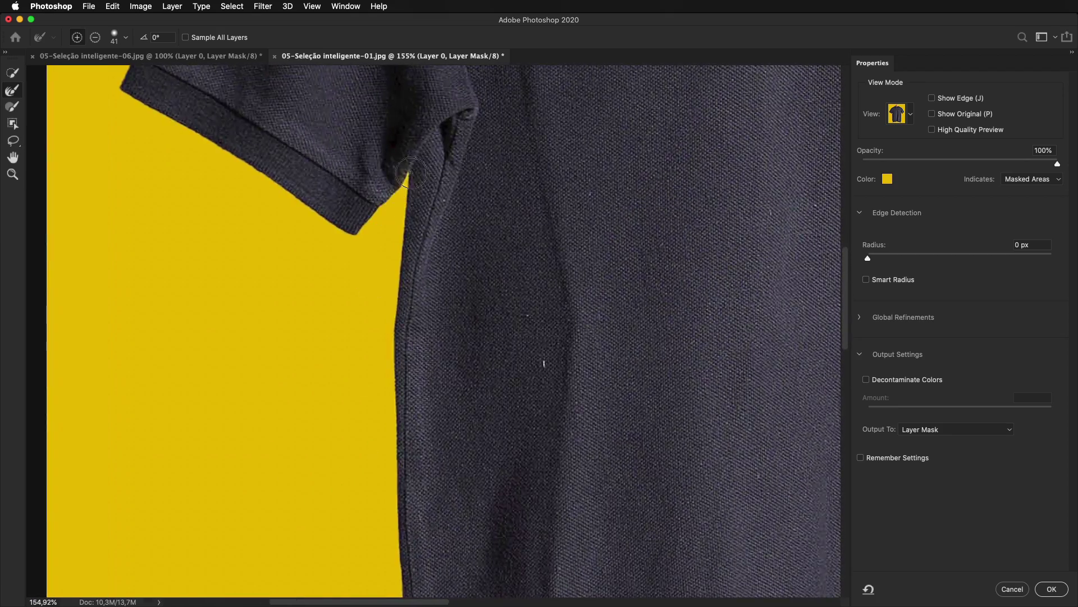
key(ctrl+0)
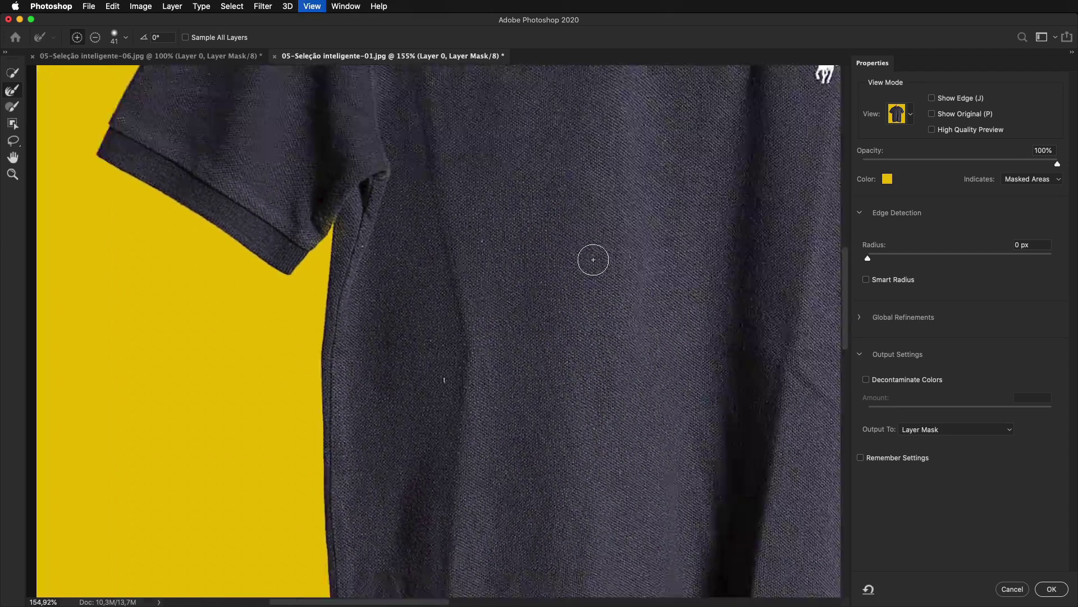
mouse_move(555, 300)
mouse_down()
mouse_move(635, 310)
mouse_move(586, 314)
mouse_up()
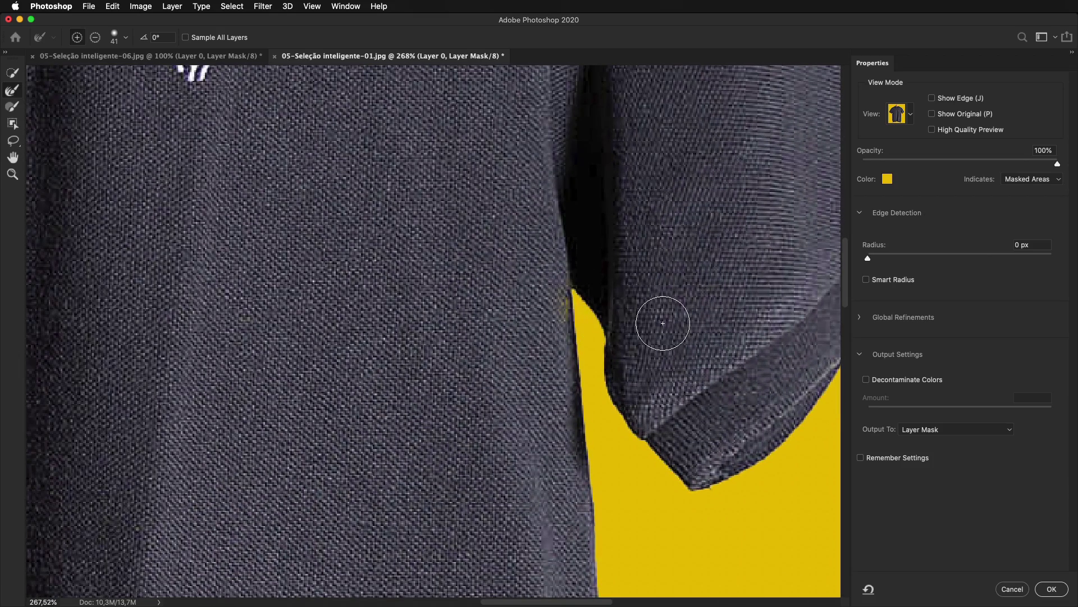
key(ctrl+0)
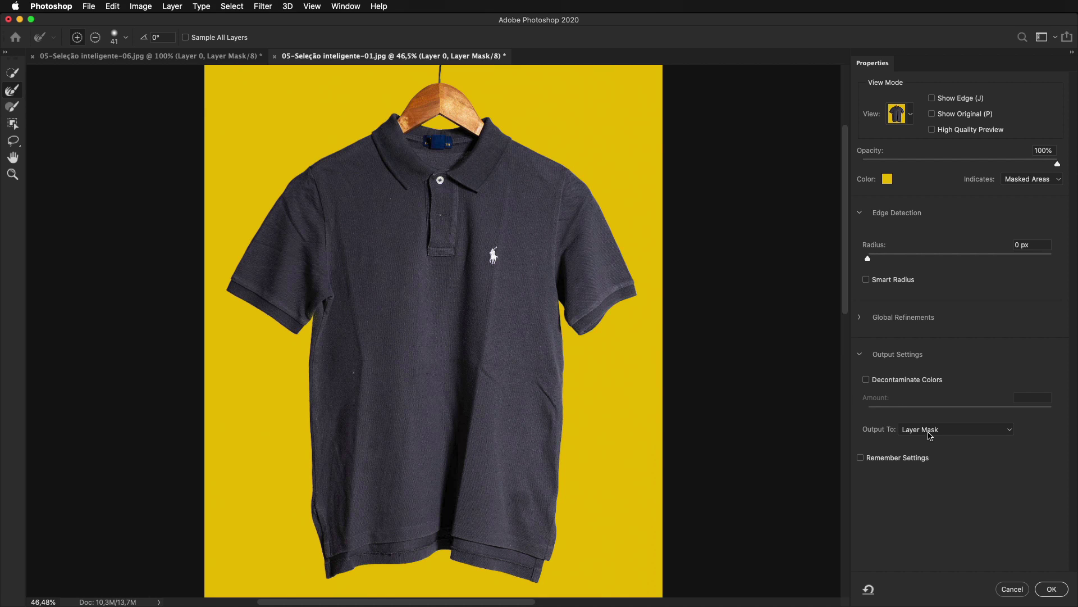
- Output the refined polo shirt selection to the layer mask and apply Select and Mask
click(963, 433)
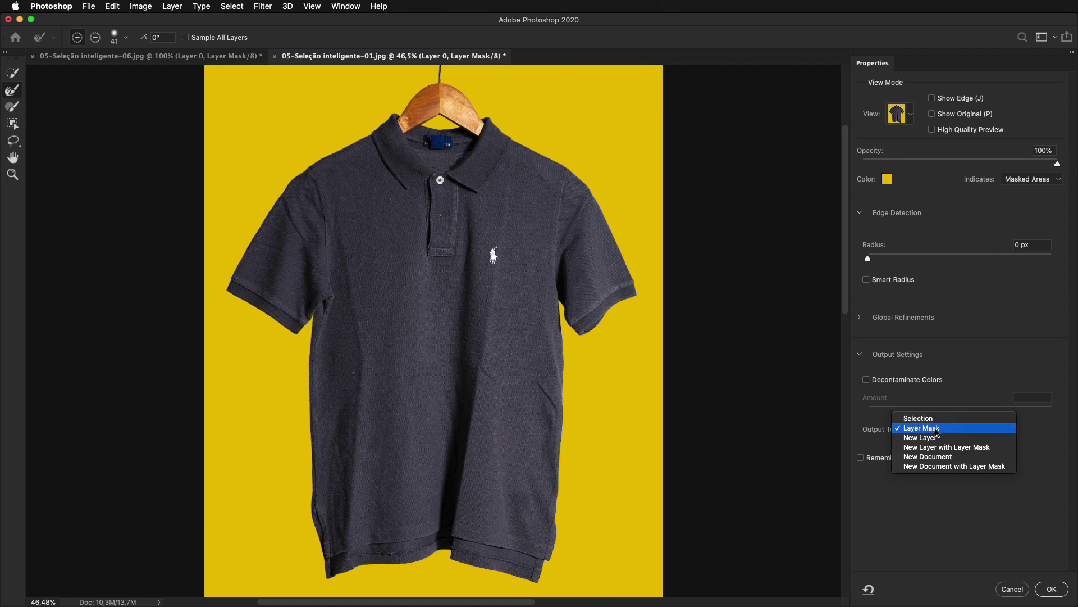
click(943, 429)
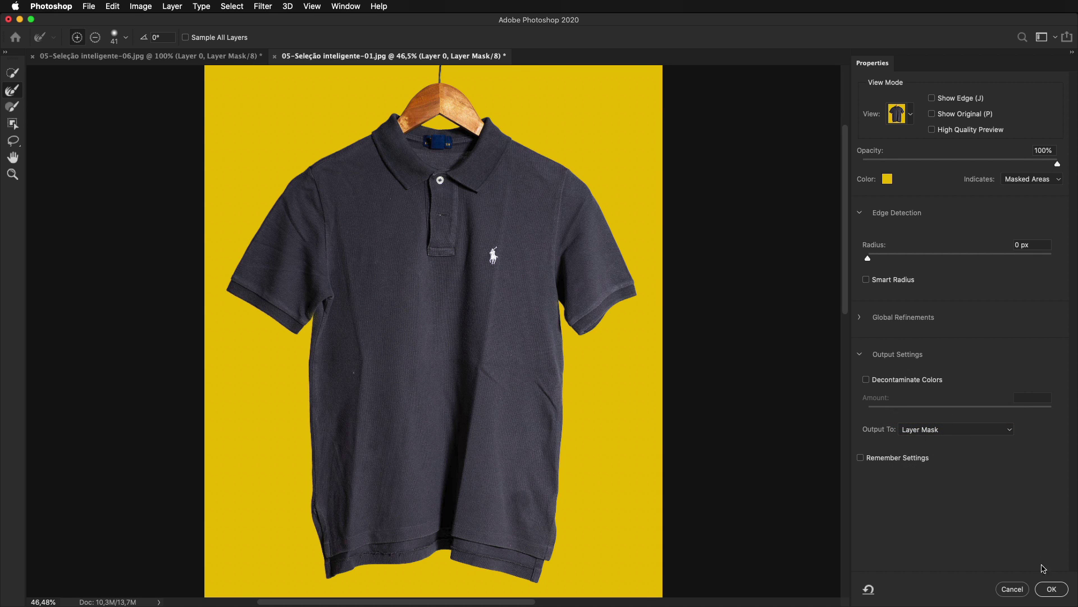
click(1051, 589)
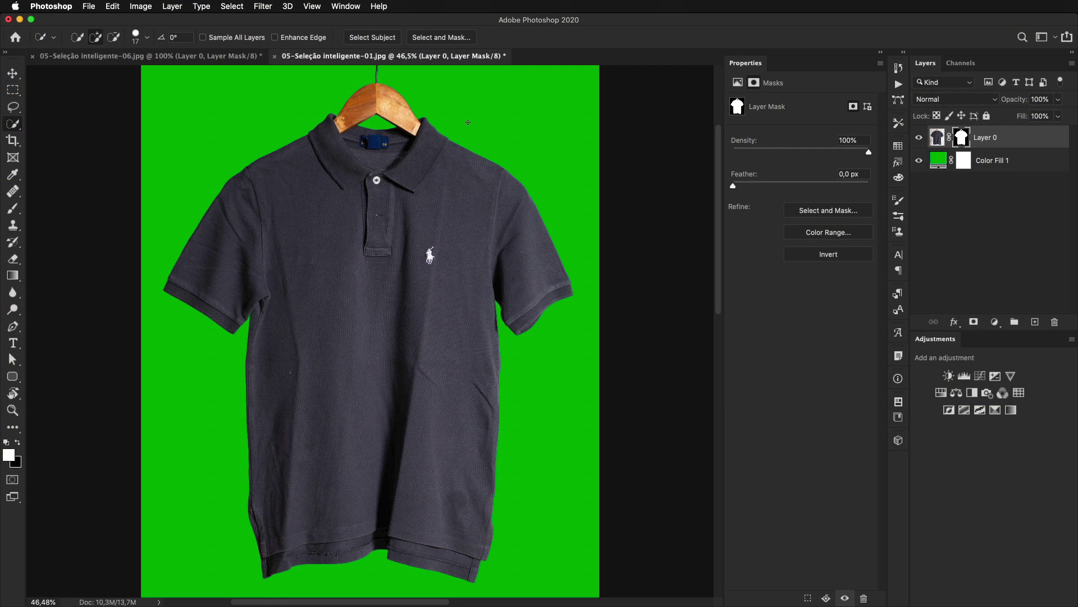
- Revert the polo shirt photo to its original opening snapshot and select the shirt with Select Subject in Select and Mask
click(899, 69)
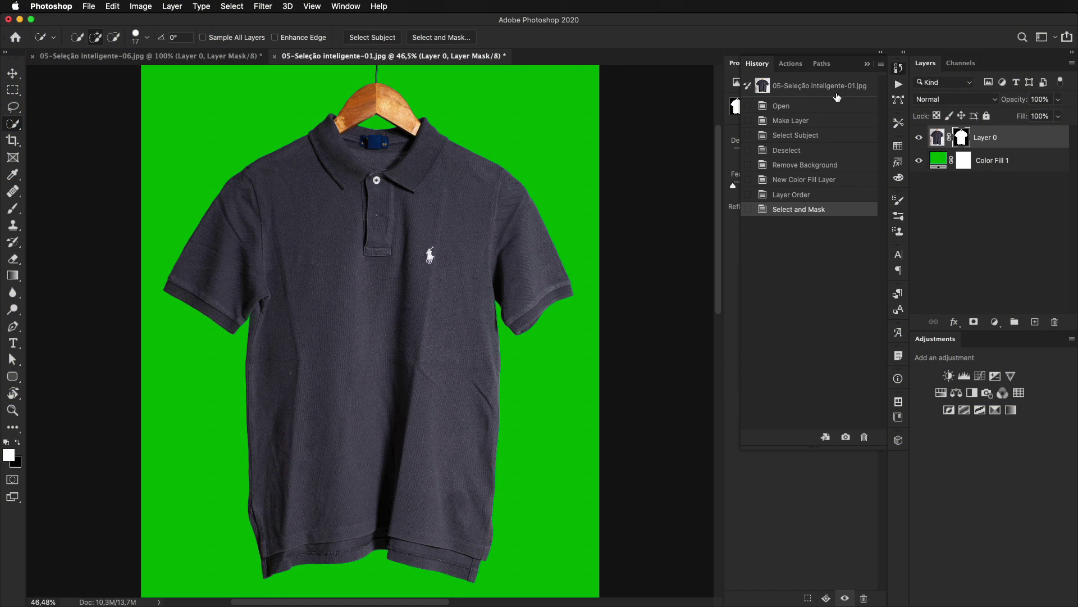
click(834, 87)
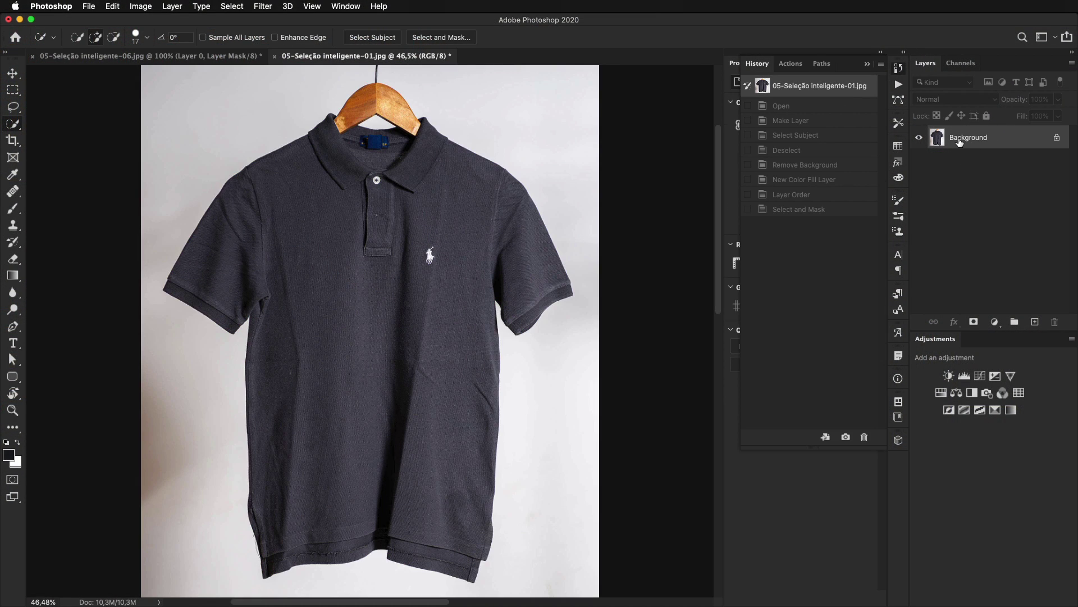
click(442, 38)
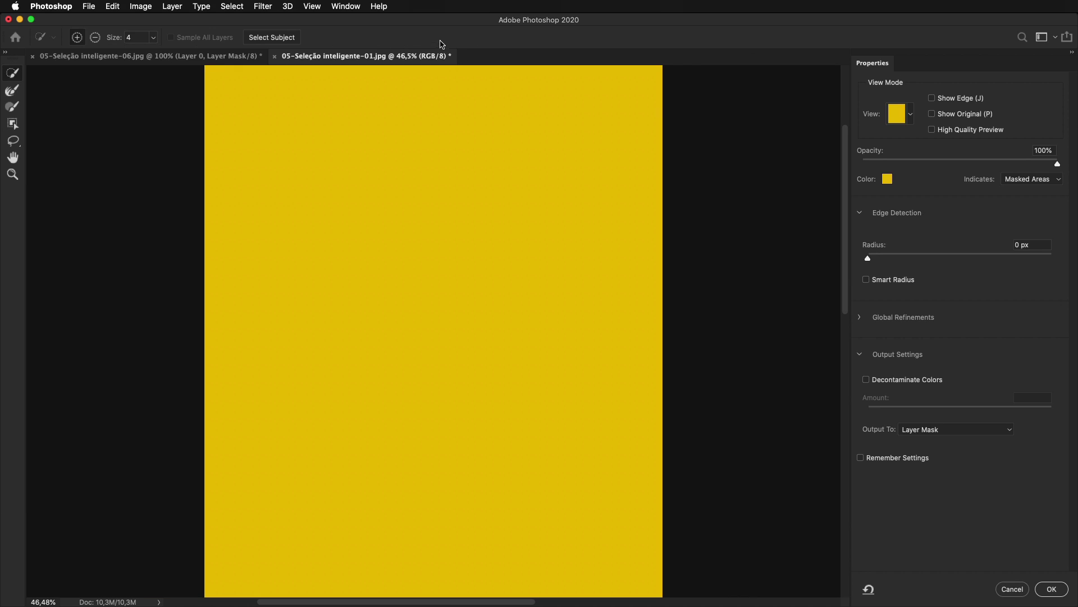
click(283, 38)
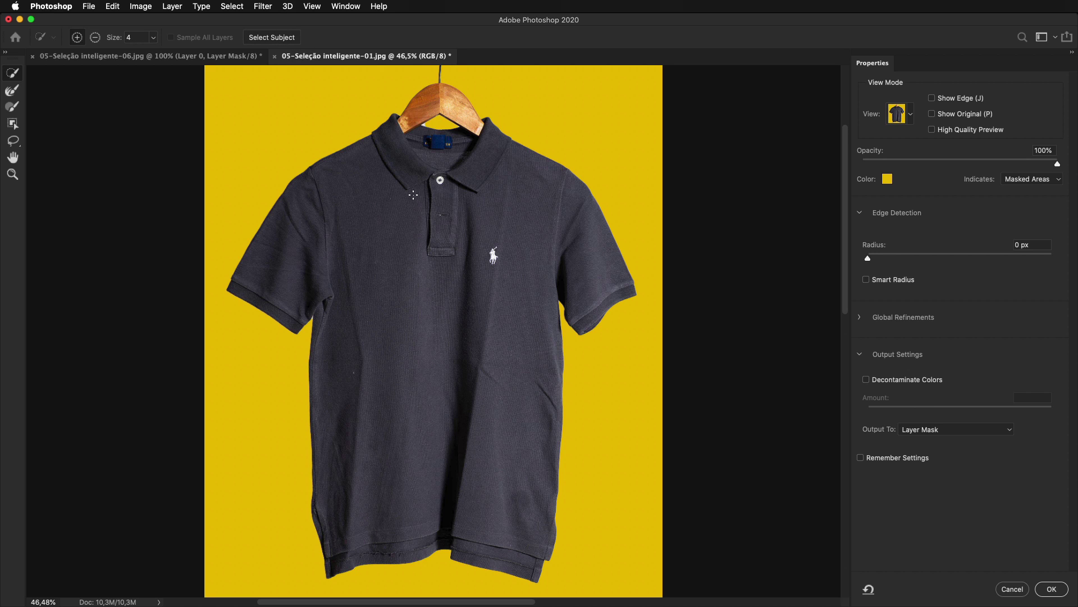
- Activate the Refine Edge Brush, keep Layer Mask as the output for the shirt selection, and apply it
click(11, 91)
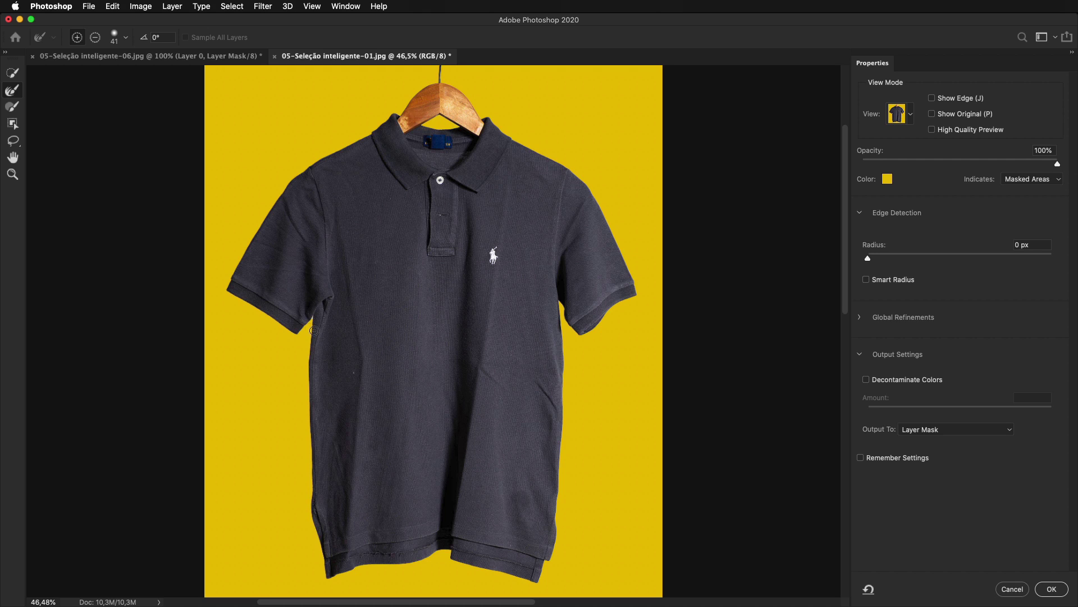
click(975, 436)
click(977, 430)
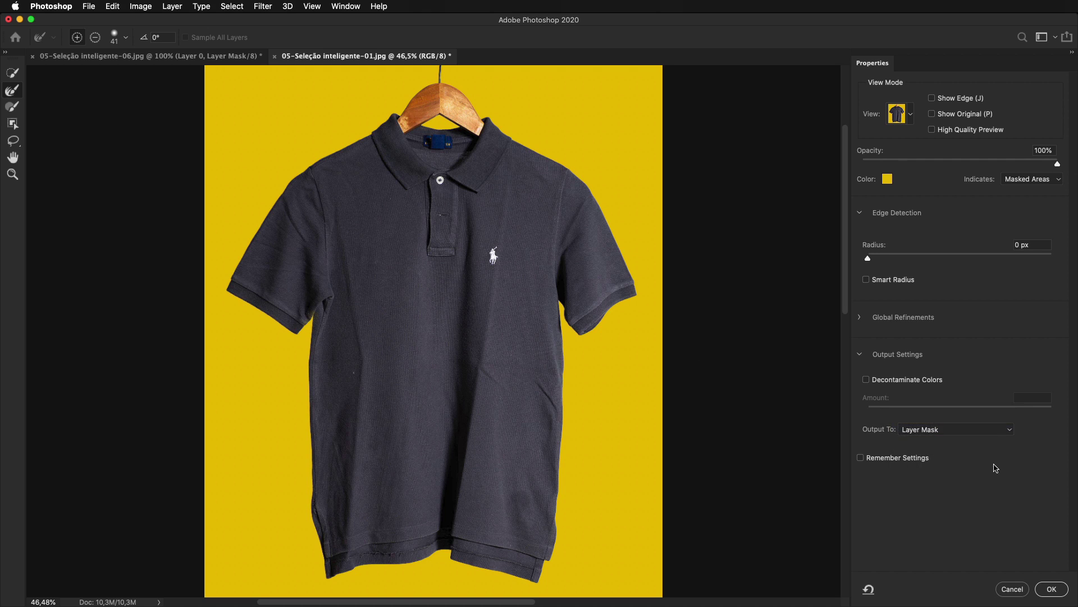
click(1053, 591)
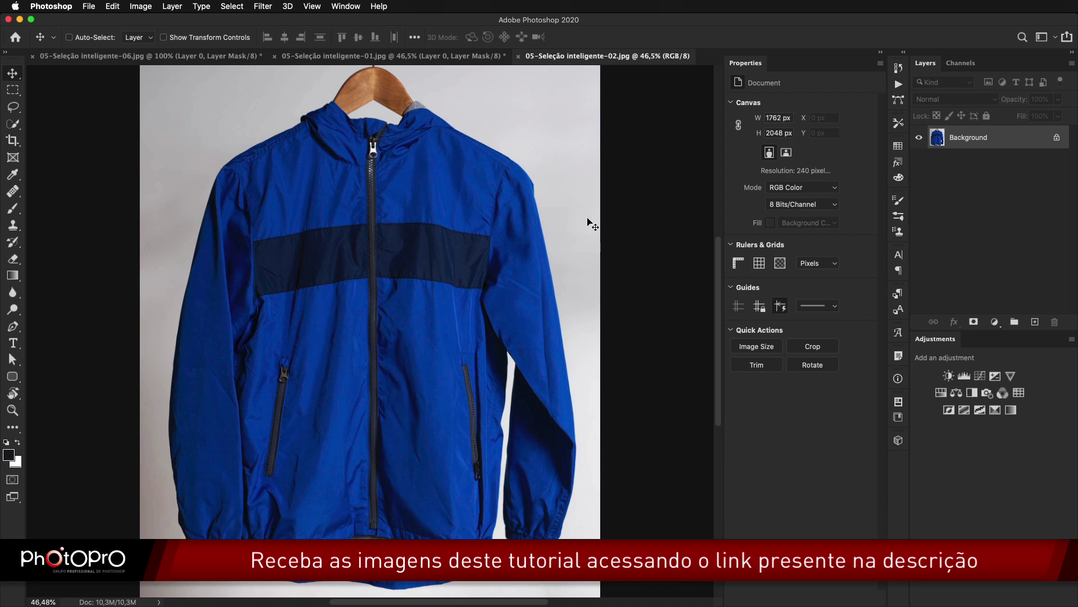
- Activate the Quick Selection Tool and select the blue jacket and its hanger with Select Subject
click(16, 125)
right_click(17, 126)
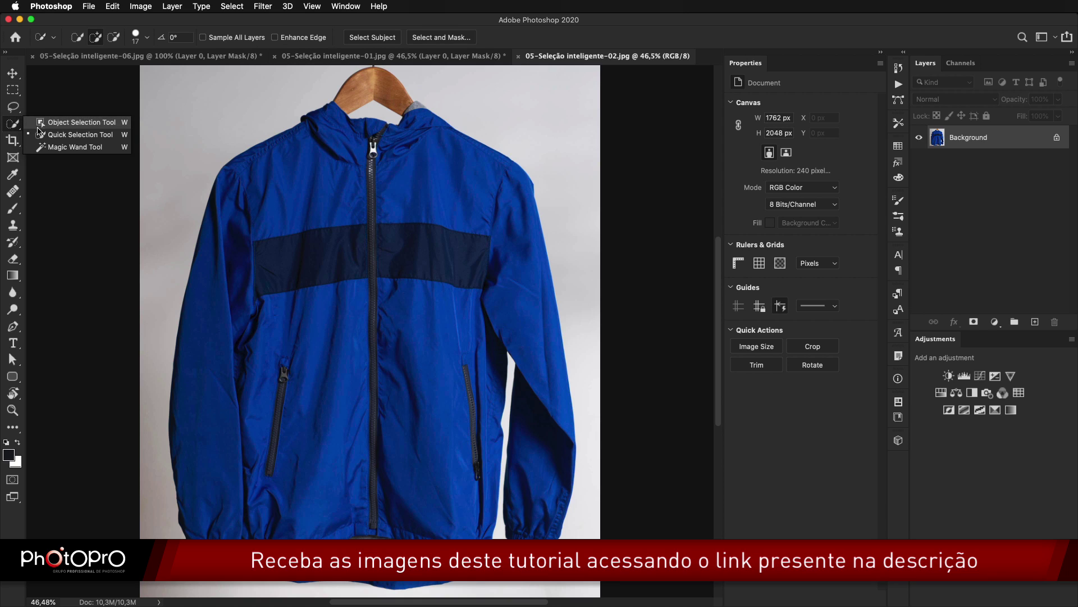
click(58, 136)
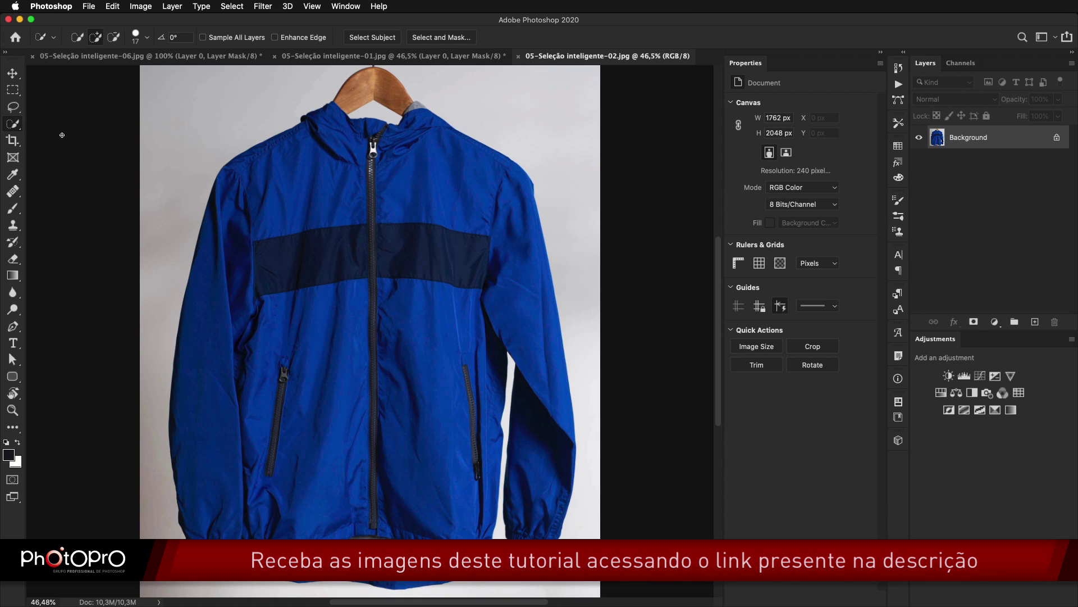
click(385, 38)
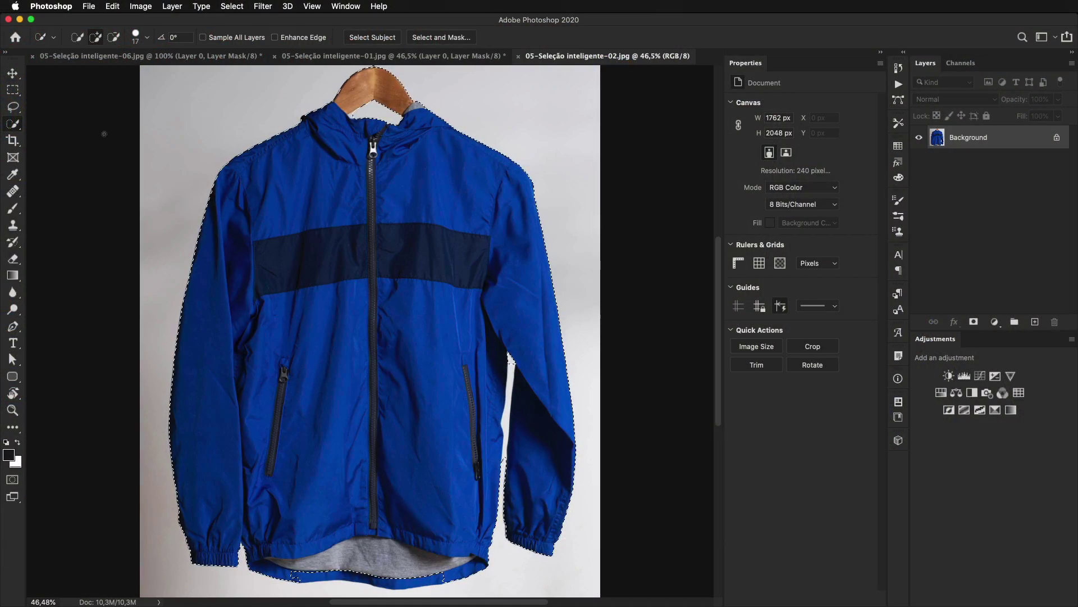
- Subtract the background gap between the jacket's body and sleeve from the selection with the Quick Selection Tool
right_click(14, 125)
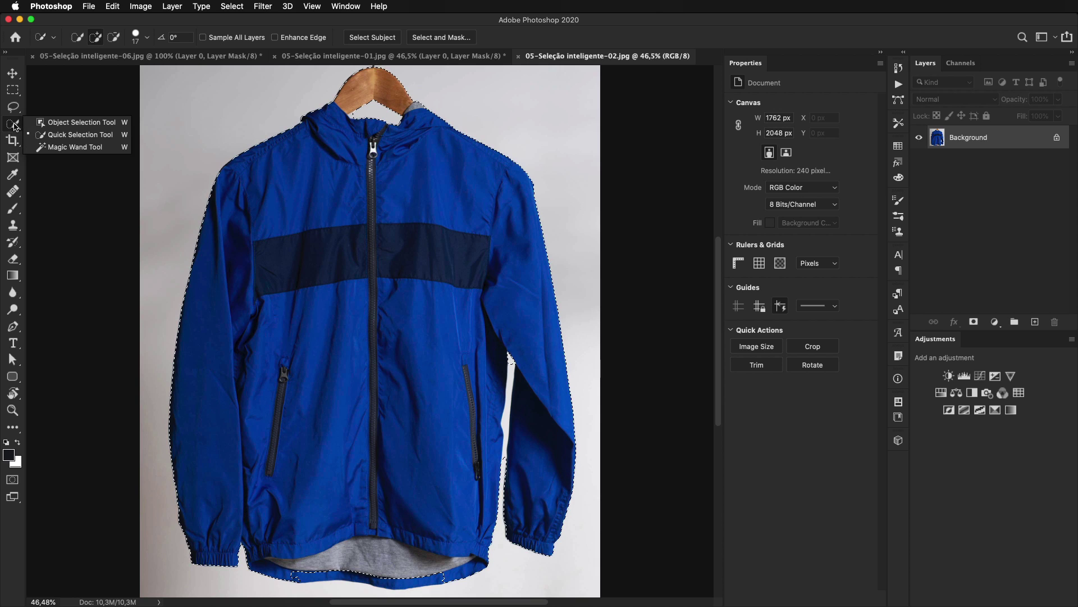
click(49, 137)
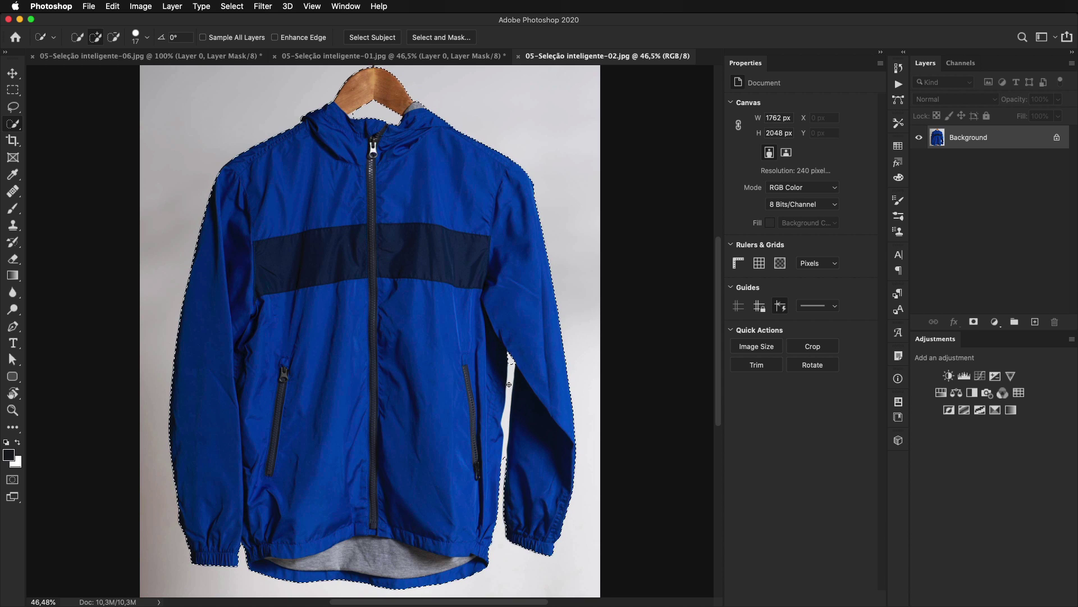
key(super+1)
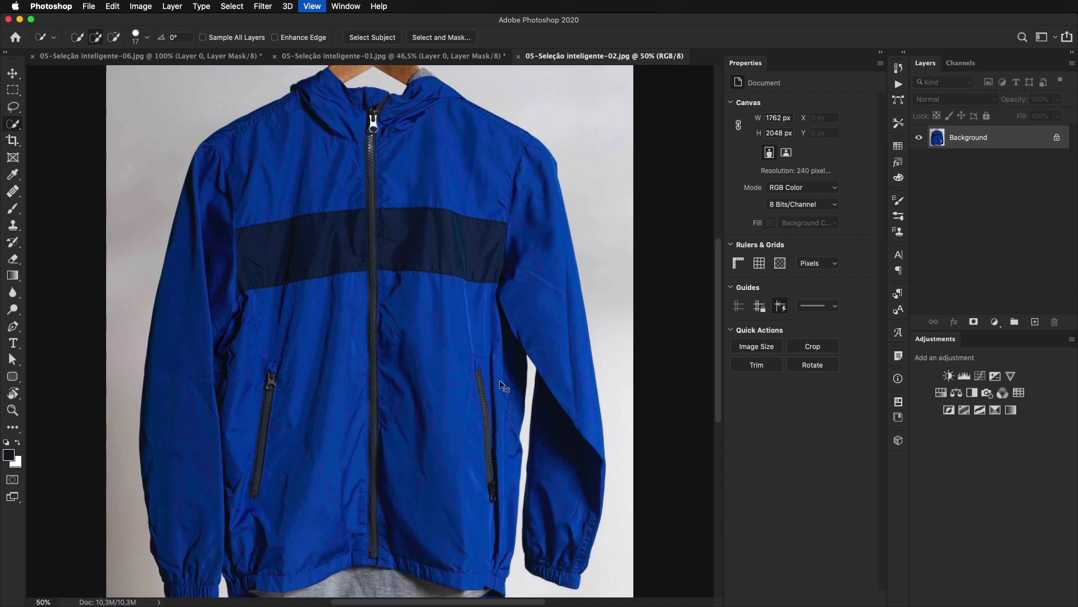
scroll(635, 338, down, 6)
scroll(635, 339, right, 7)
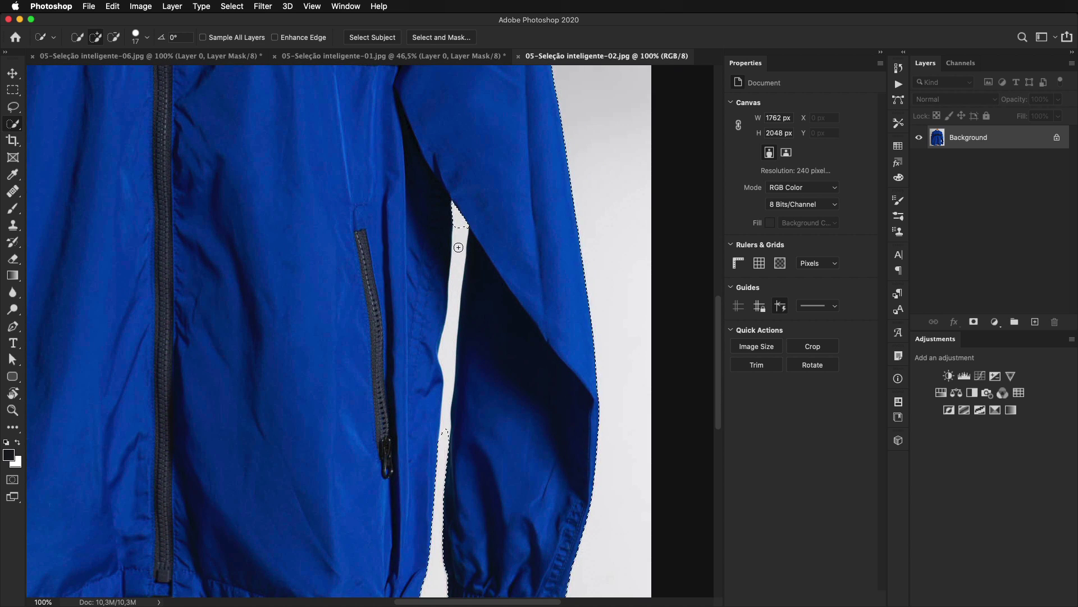
key(alt)
mouse_move(459, 248)
mouse_down()
mouse_move(432, 352)
mouse_move(450, 331)
mouse_move(432, 418)
mouse_move(447, 390)
mouse_move(443, 450)
mouse_up()
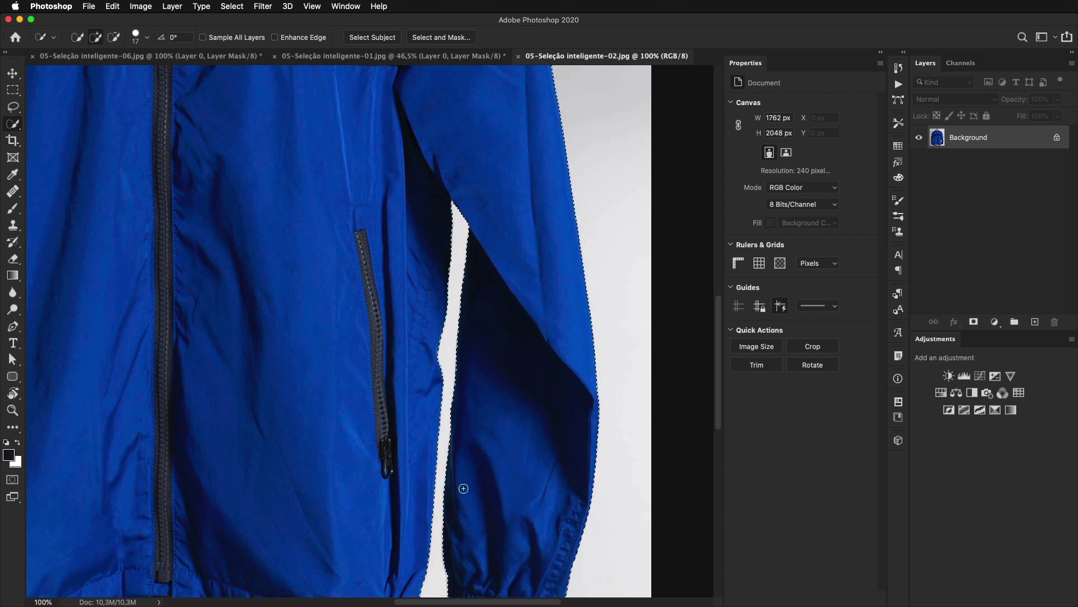
drag(477, 494, 528, 396)
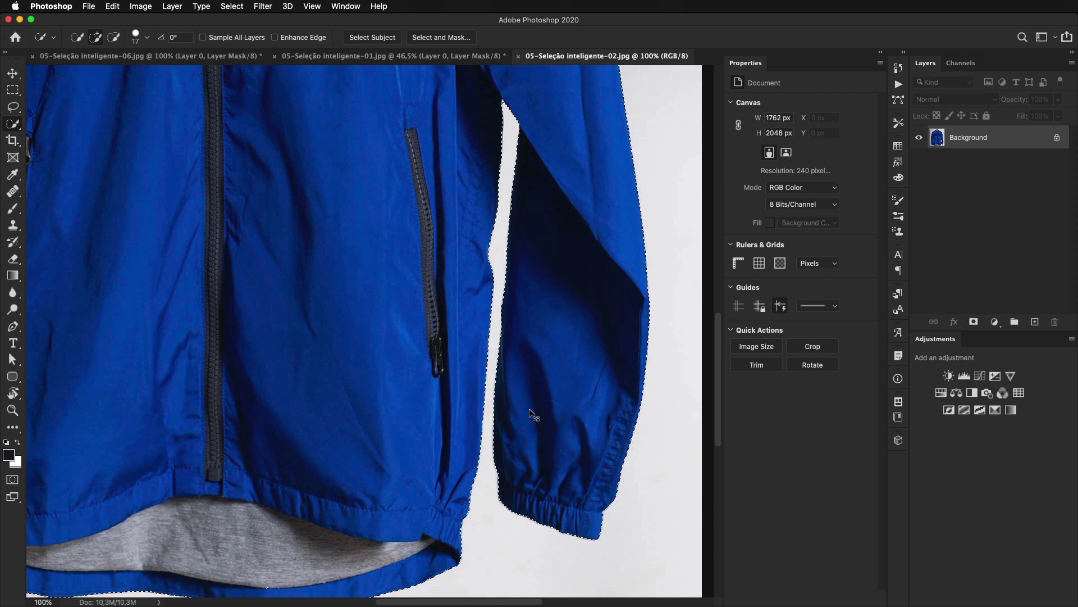
- Check the selection around the hanger opening and add a layer mask to the jacket photo from it
key(super+0)
scroll(357, 115, up, 5)
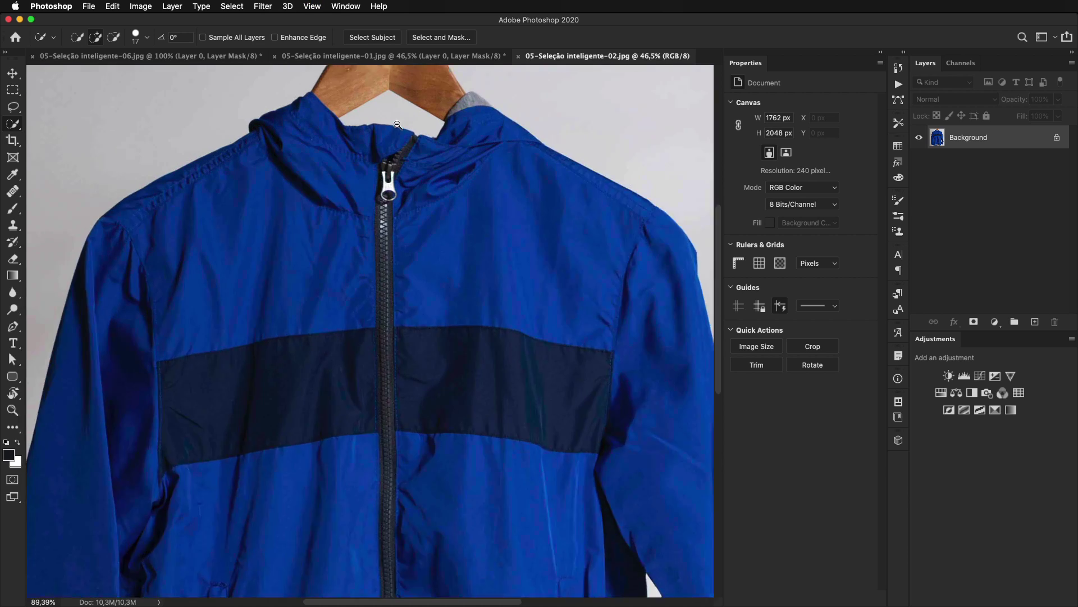
key(alt)
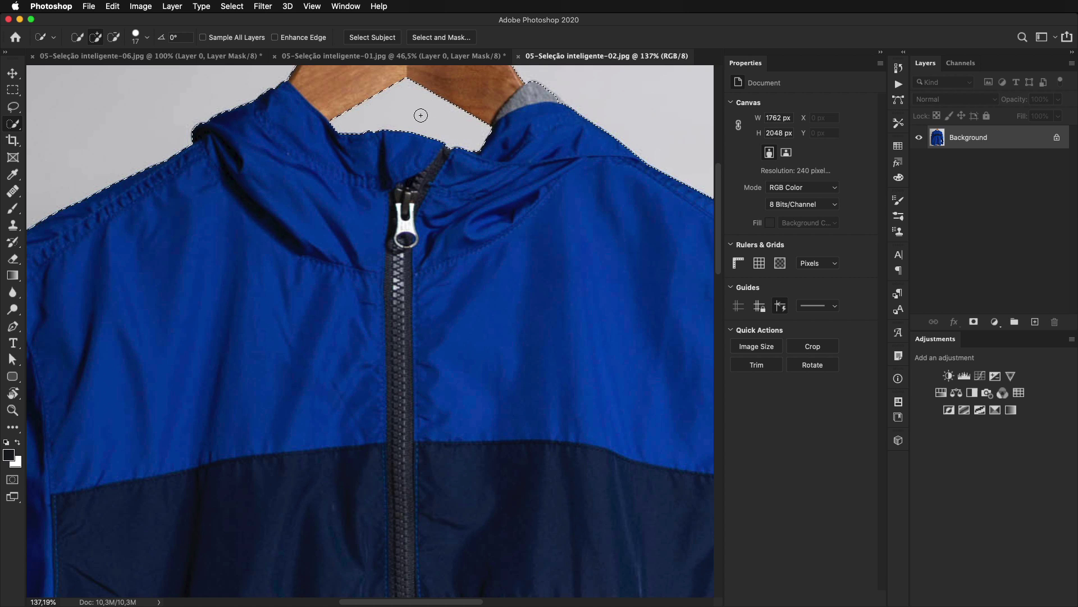
scroll(423, 117, down, 5)
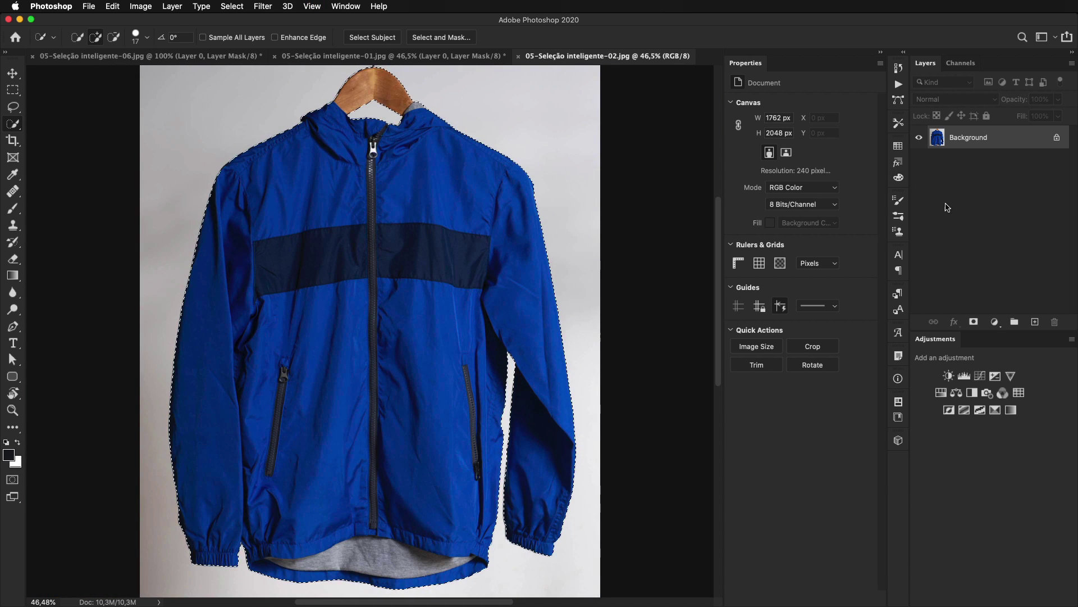
click(974, 321)
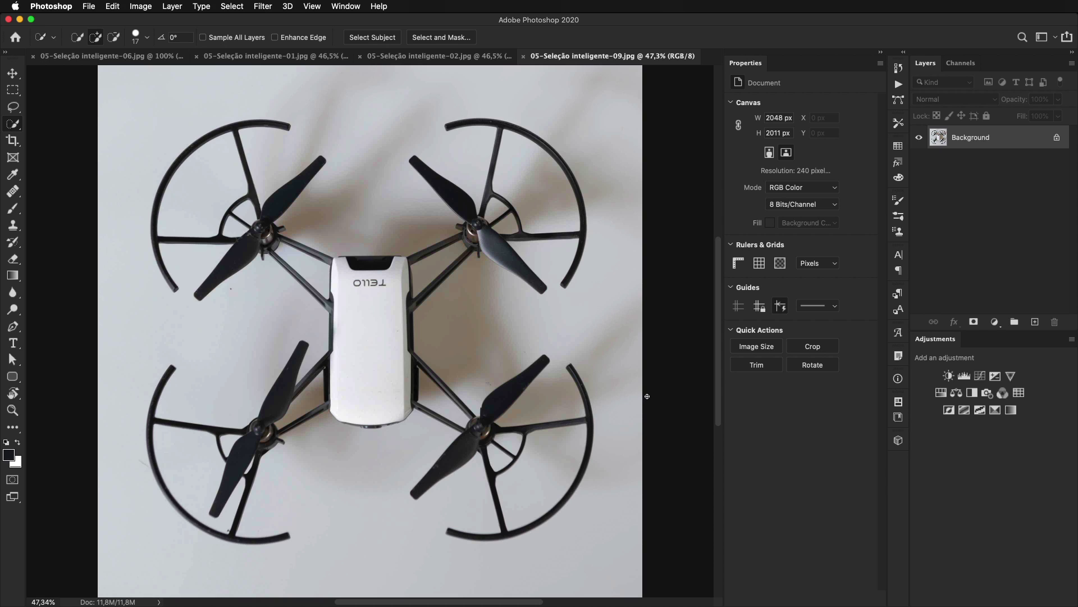
- Open the drone photo in Select and Mask with the Overlay view and select the drone with Select Subject
click(441, 37)
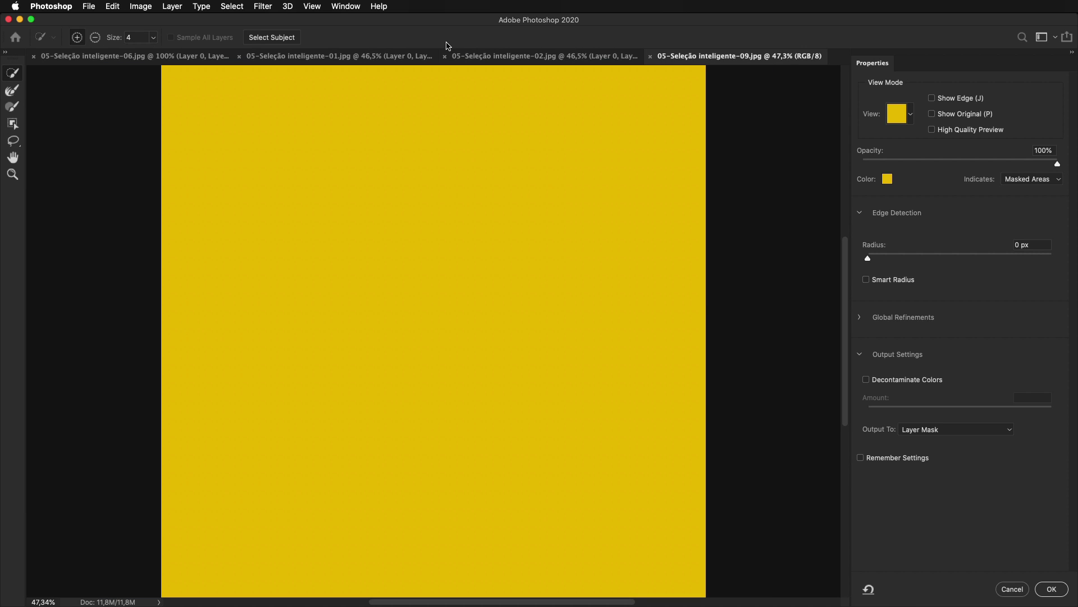
click(911, 114)
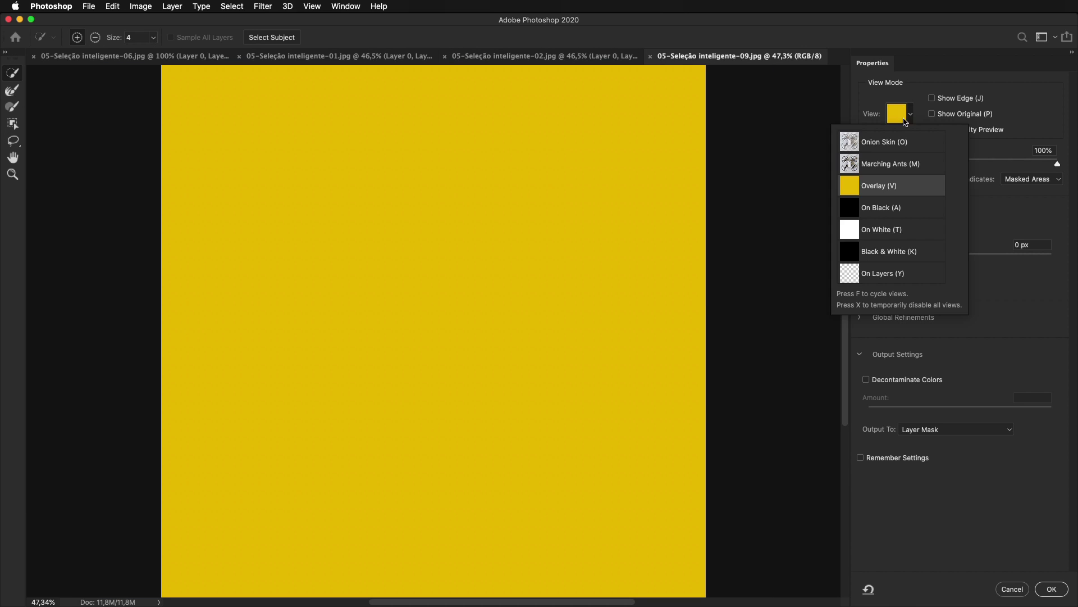
click(920, 101)
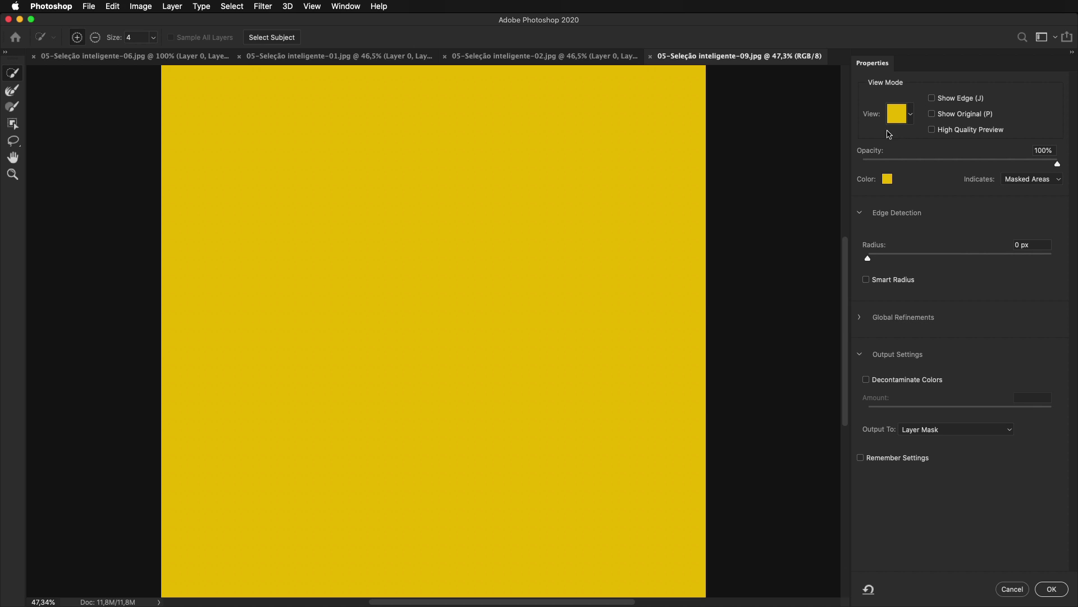
click(289, 39)
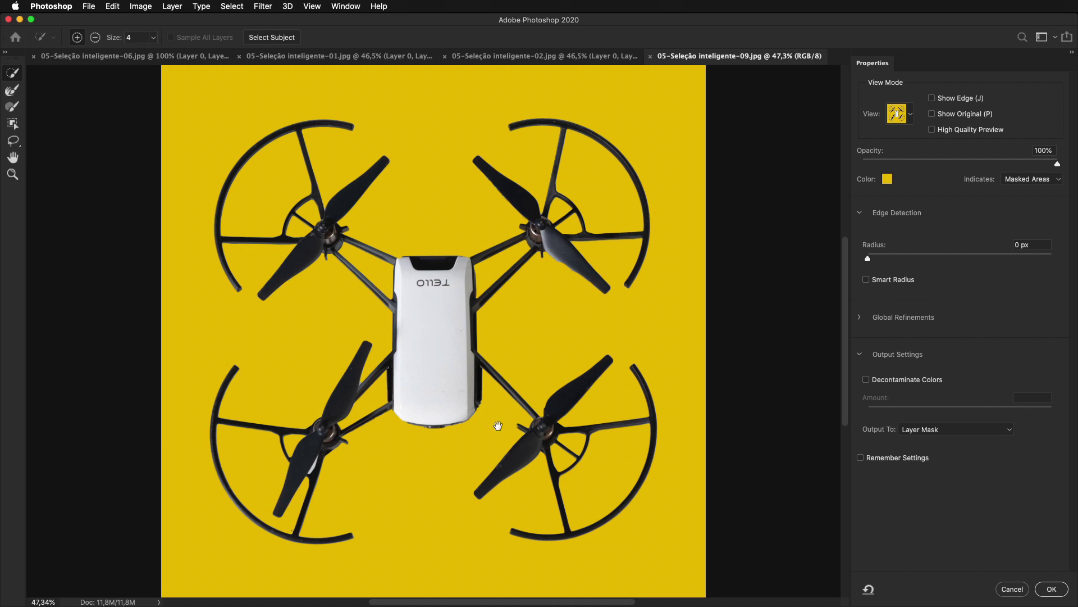
- Remove the leftover background between the drone's lower propeller blade and arm with the Refine Edge Brush at size 35
mouse_move(488, 418)
mouse_down()
mouse_move(559, 434)
mouse_move(453, 376)
mouse_move(479, 384)
mouse_up()
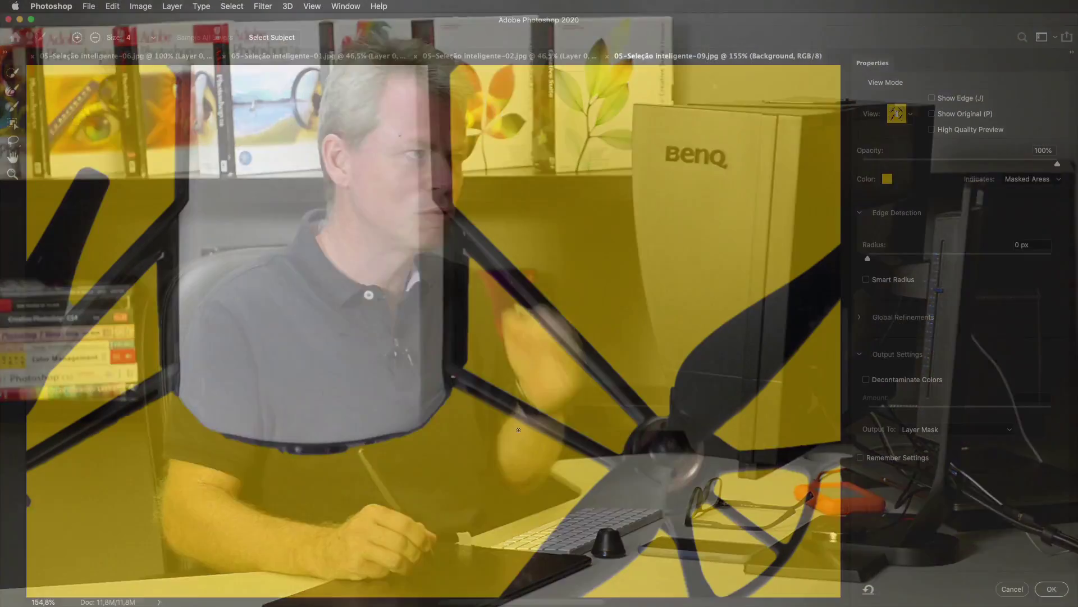
scroll(144, 389, left, 15)
scroll(145, 390, down, 7)
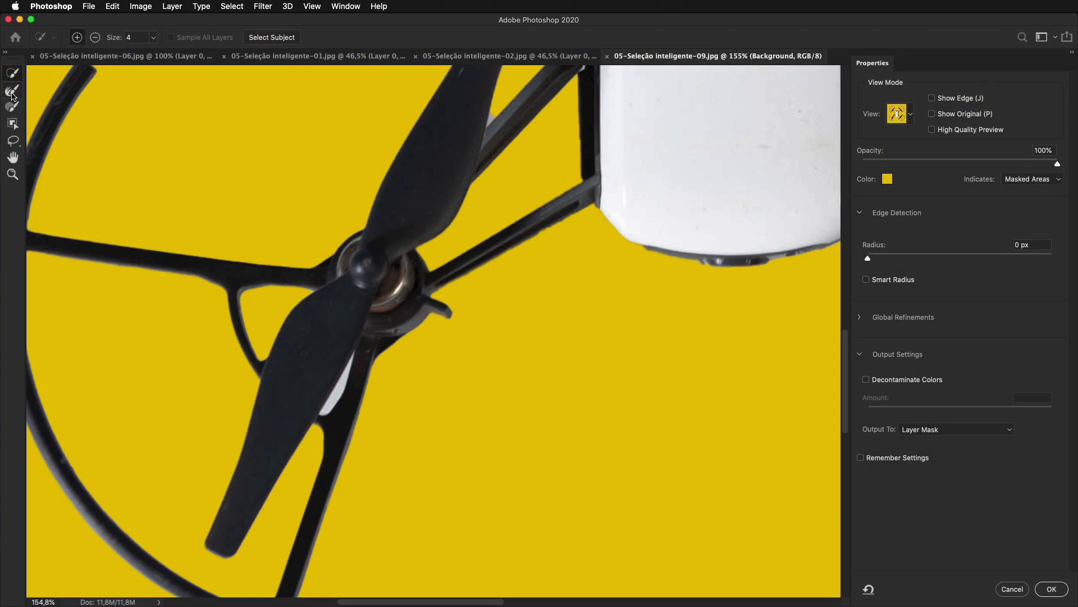
click(13, 94)
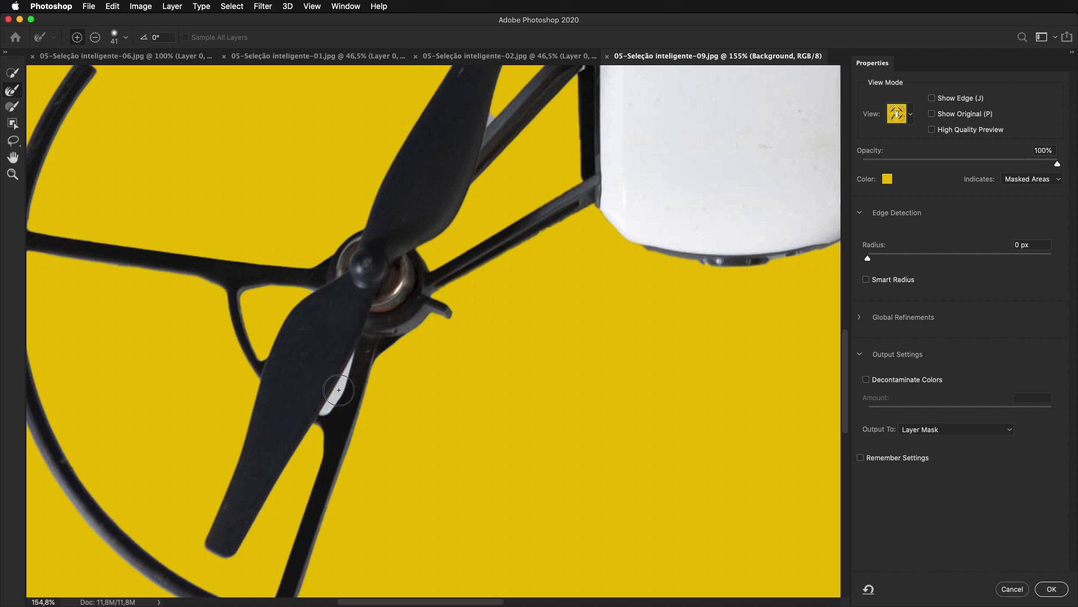
key(bracketleft)
key(bracketleft)
mouse_move(339, 392)
mouse_down()
mouse_move(330, 403)
mouse_move(351, 351)
mouse_up()
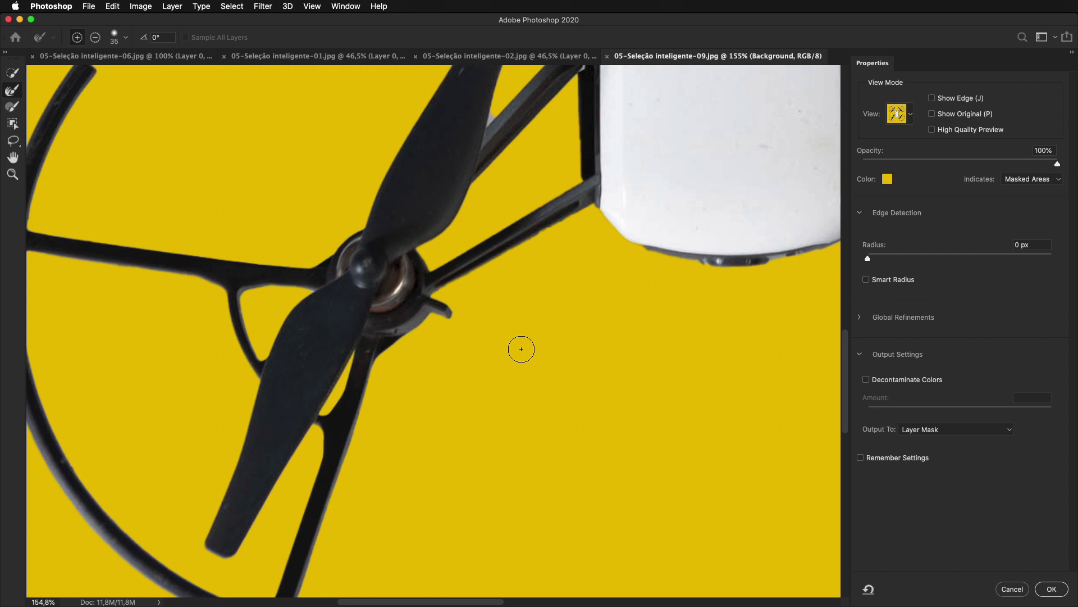
key(super+0)
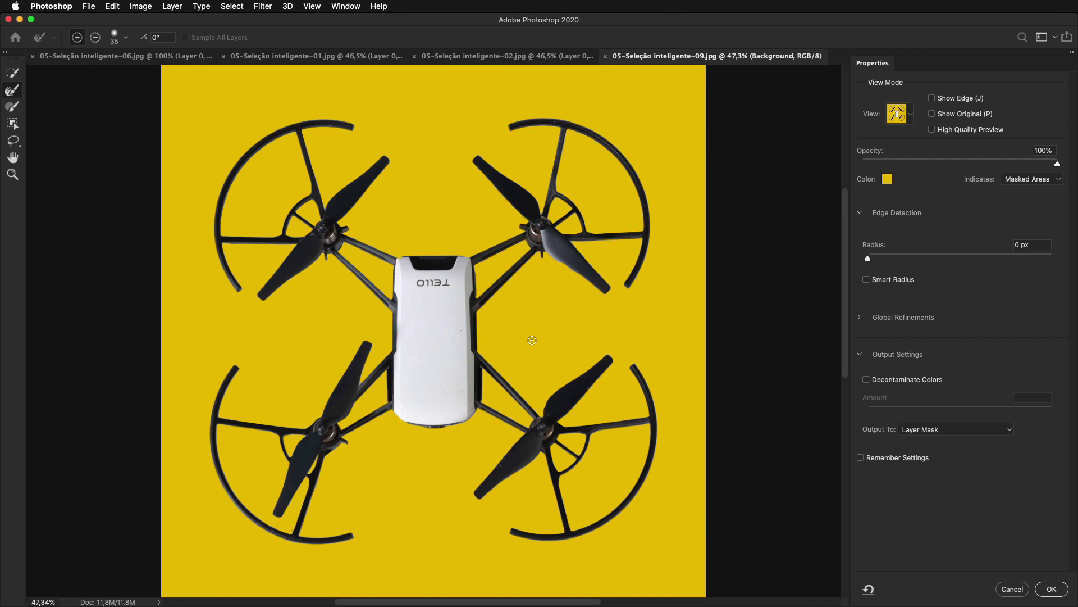
- Output the drone selection to a Layer Mask and apply Select and Mask
click(970, 432)
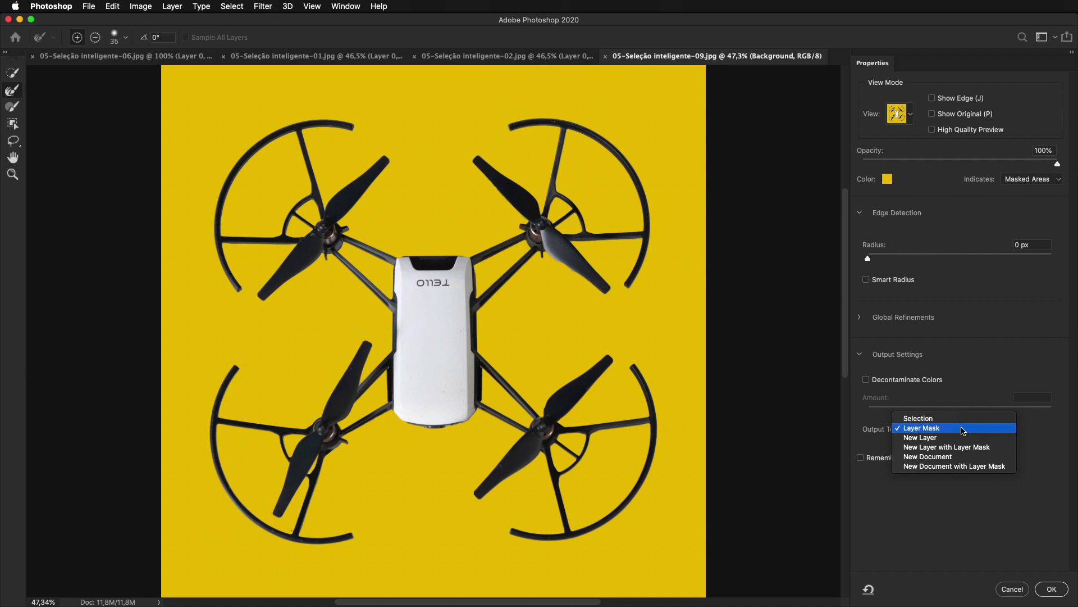
click(965, 430)
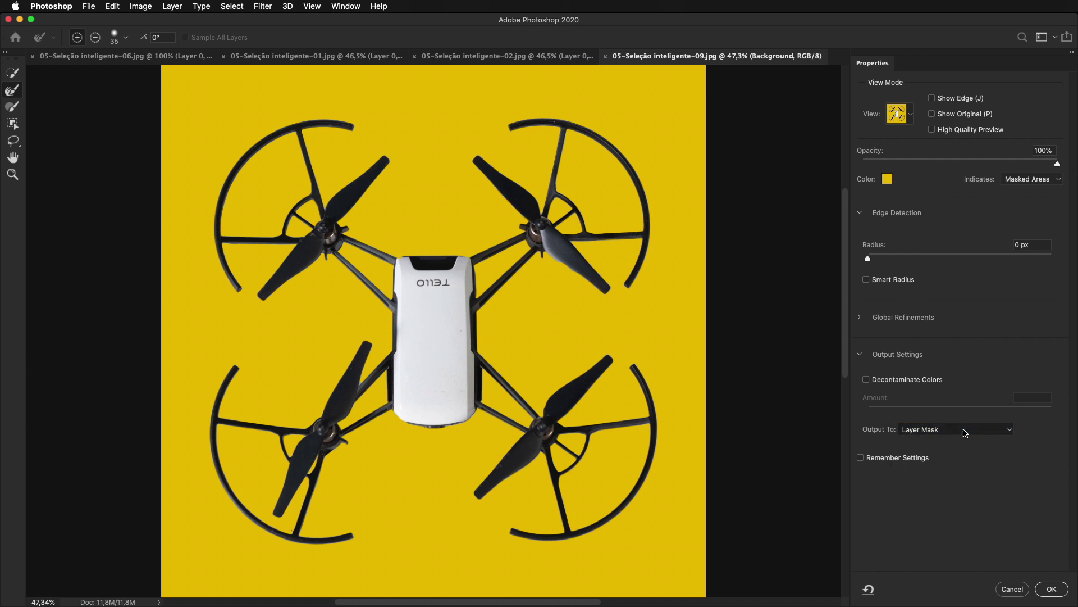
click(1051, 588)
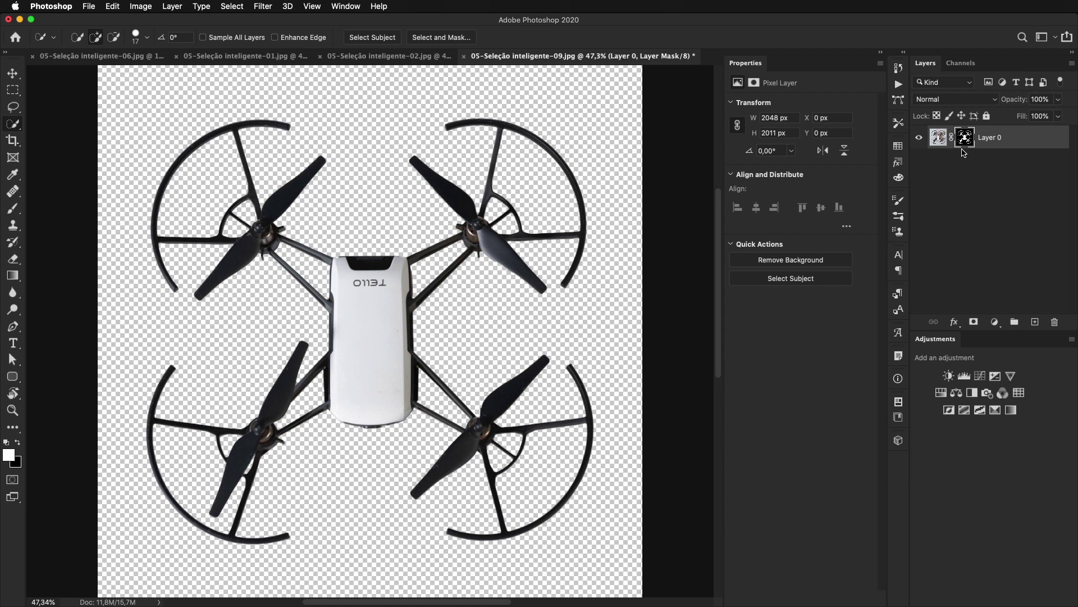
- View the drone's layer mask on its own in black and white to check it
alt+click(964, 143)
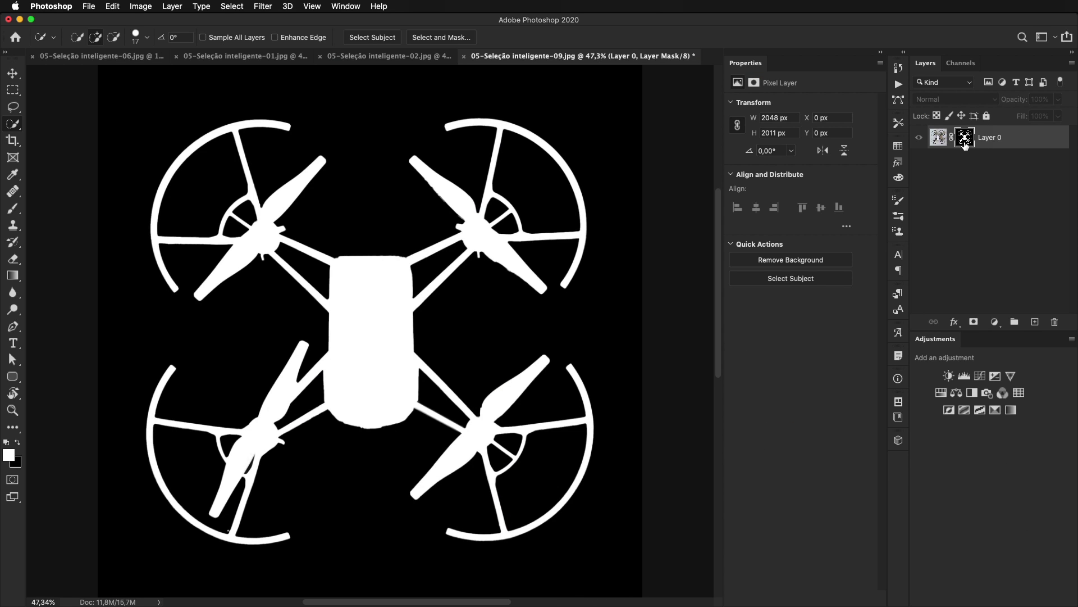
click(964, 143)
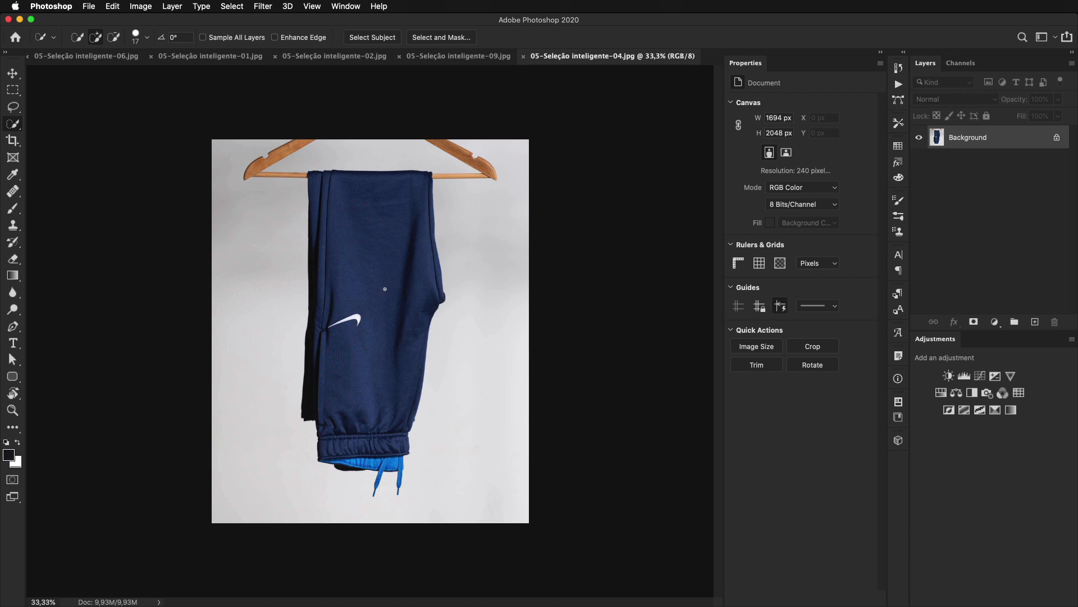
- Unlock the Background of the trousers photo to turn it into a regular layer
click(1056, 139)
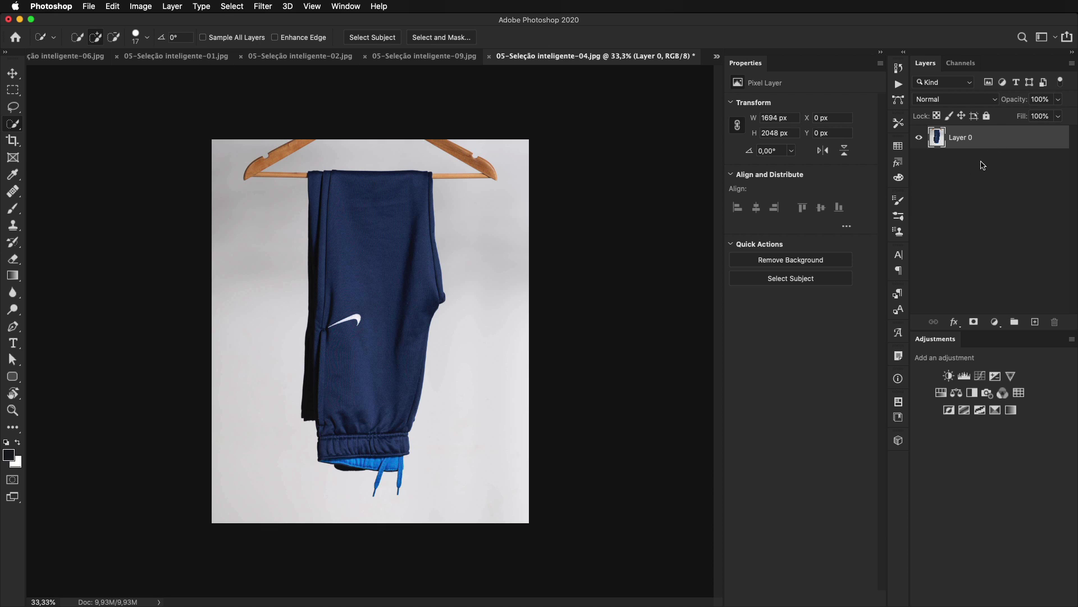
click(821, 262)
- Select the hanging trousers, including the drawstrings, with the Object Selection Tool in Rectangle mode, framing them closely without the hanger's ends
click(14, 127)
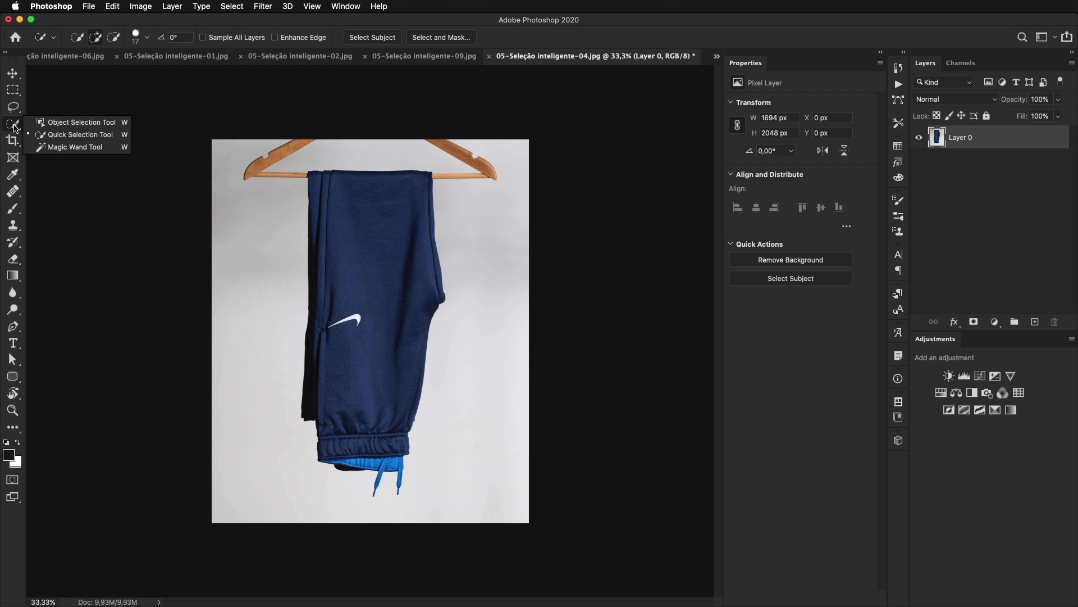
click(82, 124)
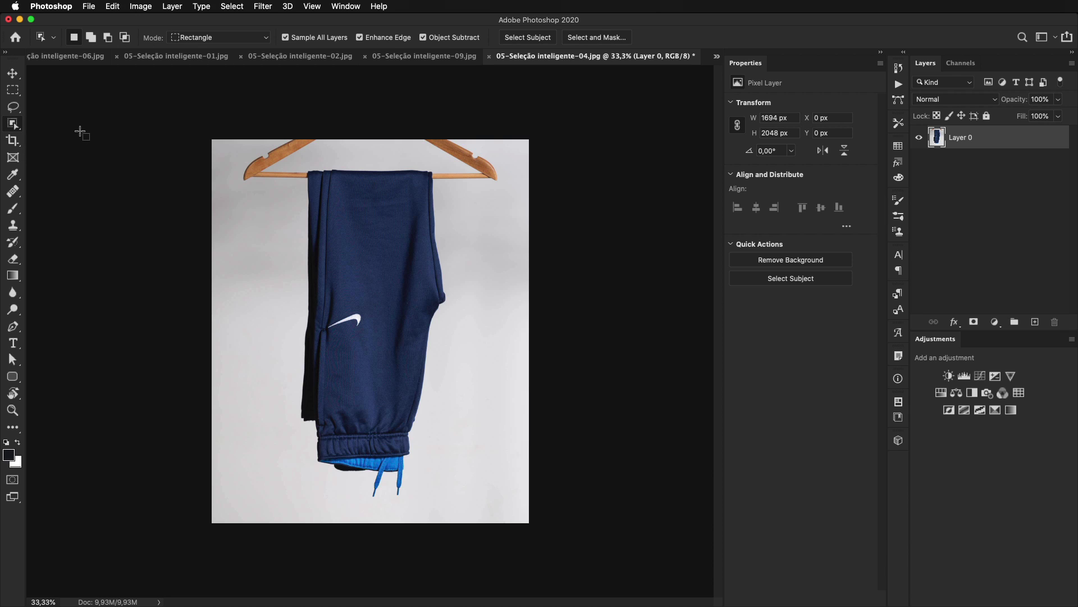
click(250, 42)
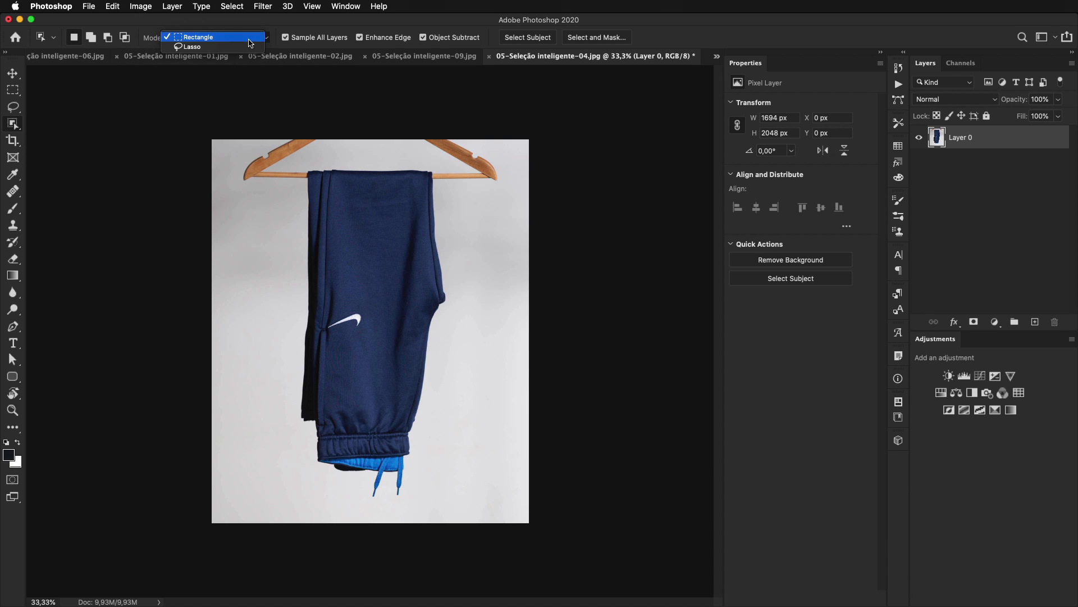
click(226, 49)
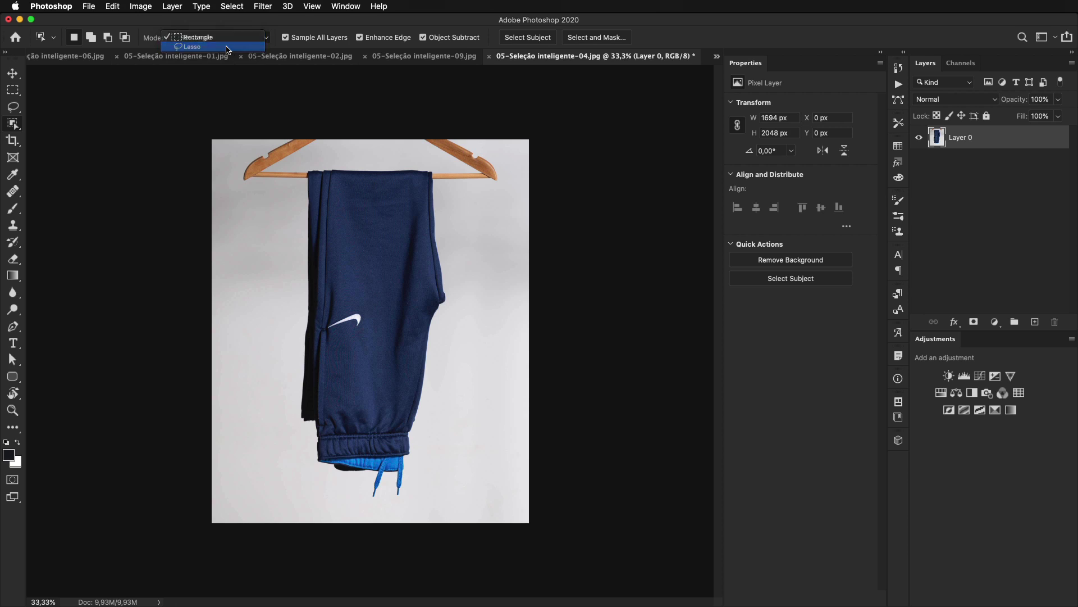
click(228, 39)
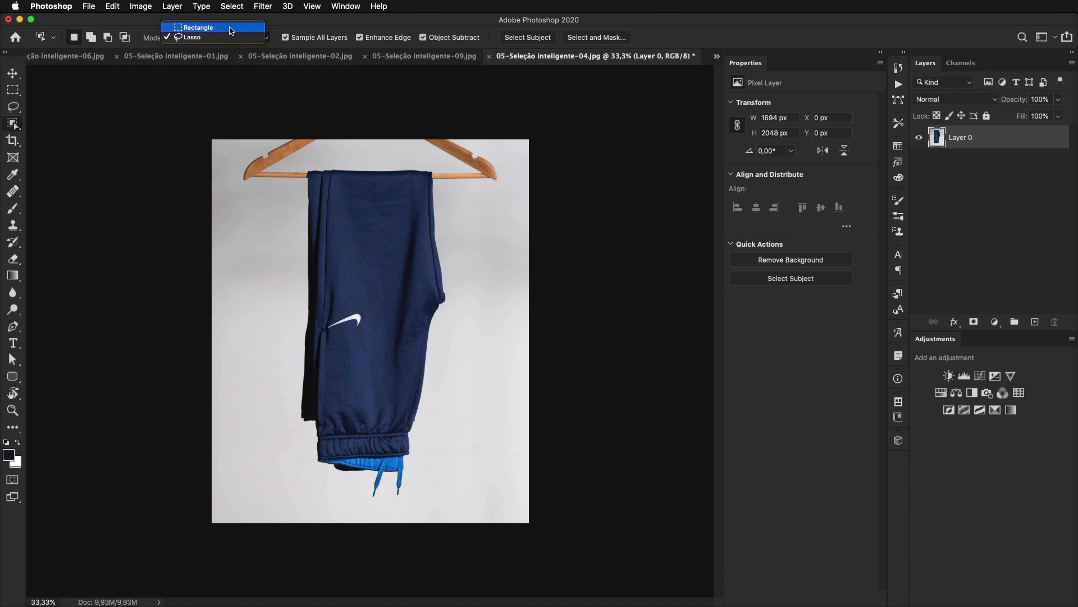
click(232, 29)
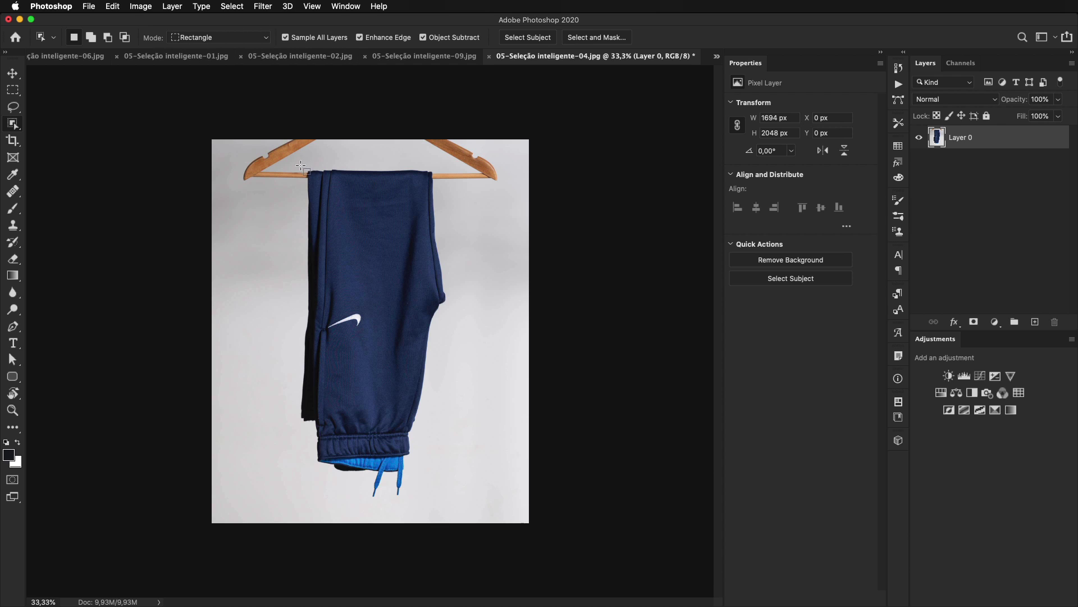
drag(301, 164, 454, 512)
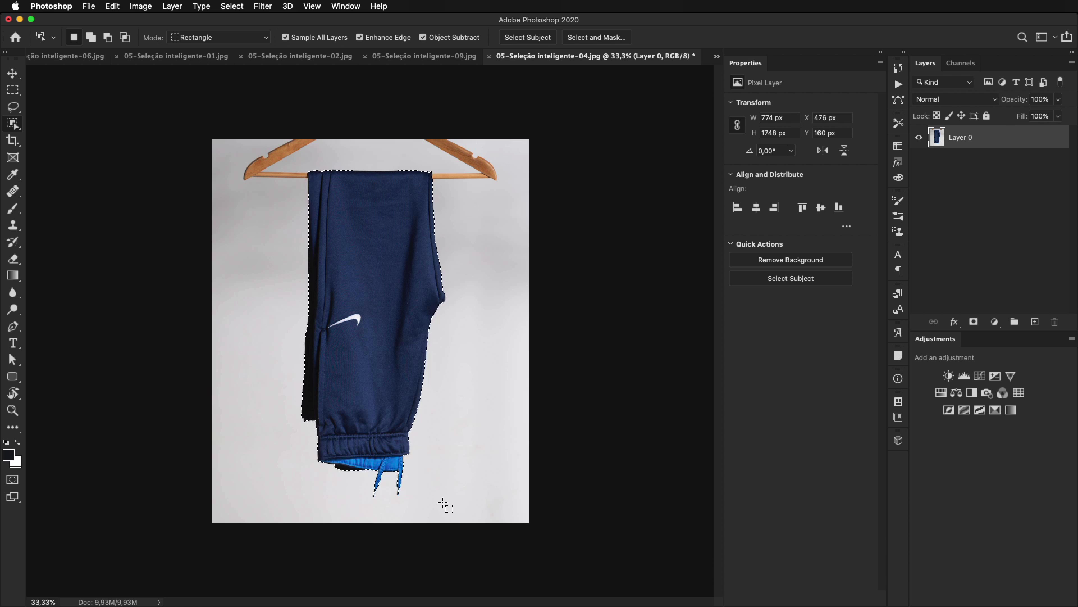